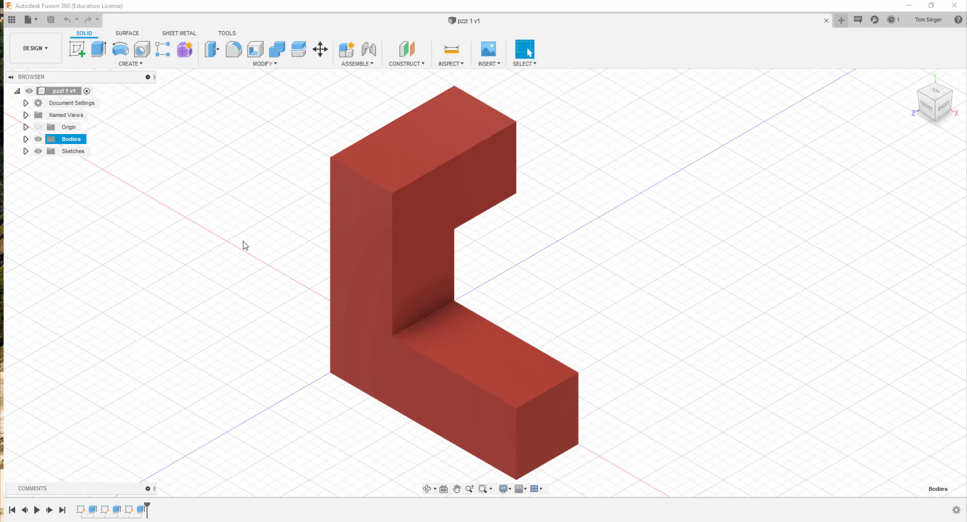
# Step: Create a new design and start a sketch on the horizontal origin plane
pyautogui.click(36, 22)
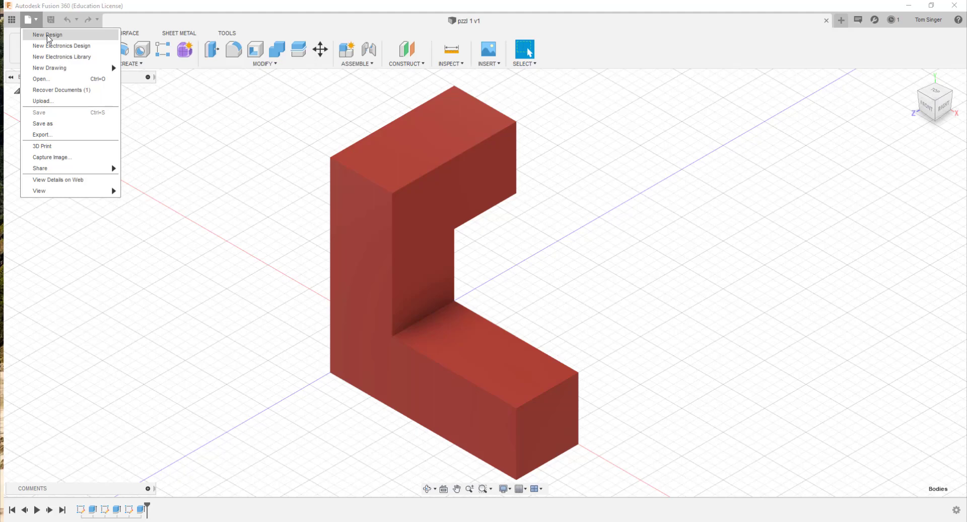
pyautogui.click(48, 36)
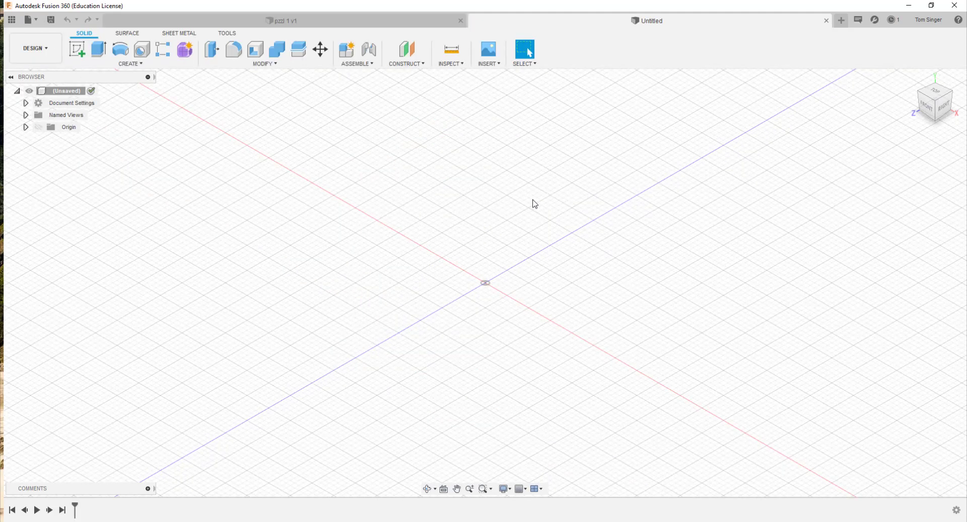
pyautogui.click(79, 51)
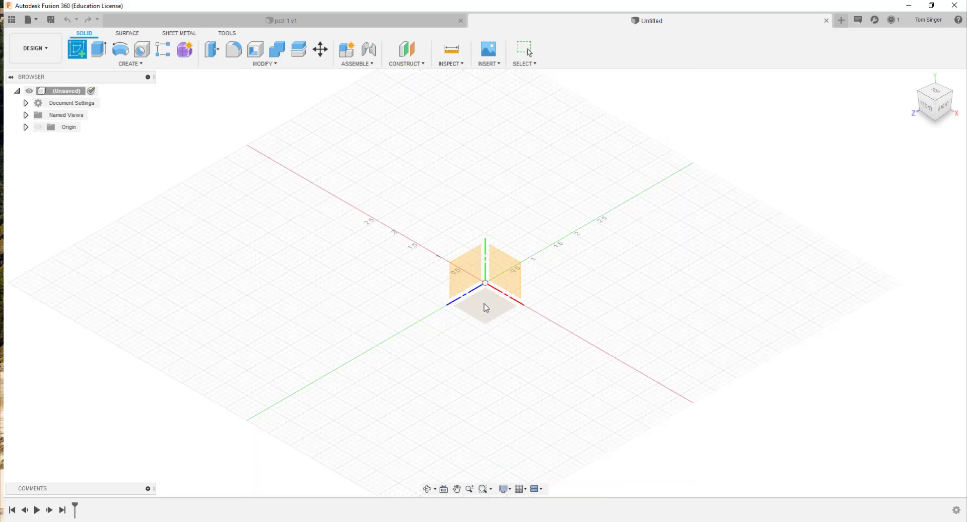
pyautogui.click(485, 307)
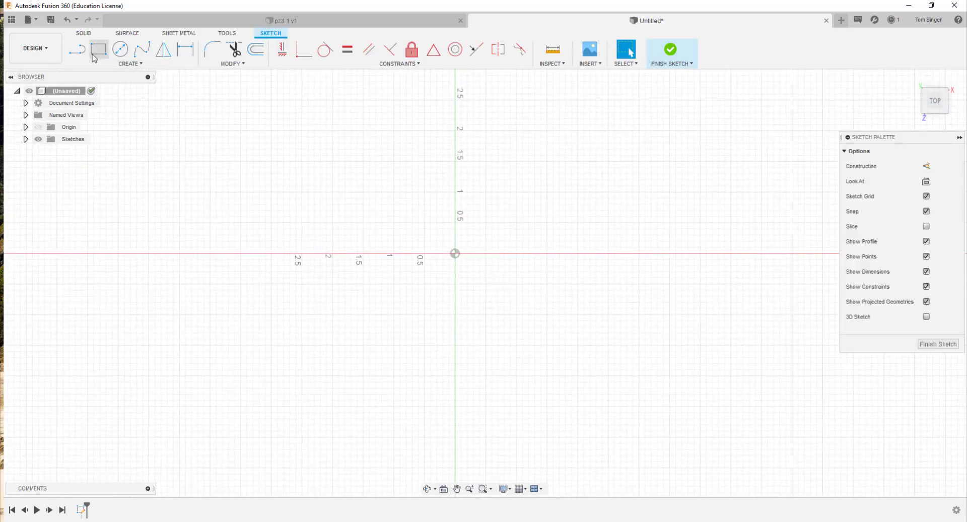
# Step: Sketch a closed U-shaped line profile from the origin, about 2.5 in wide and 2 in tall, with a notch about 1.4 in deep
pyautogui.click(77, 51)
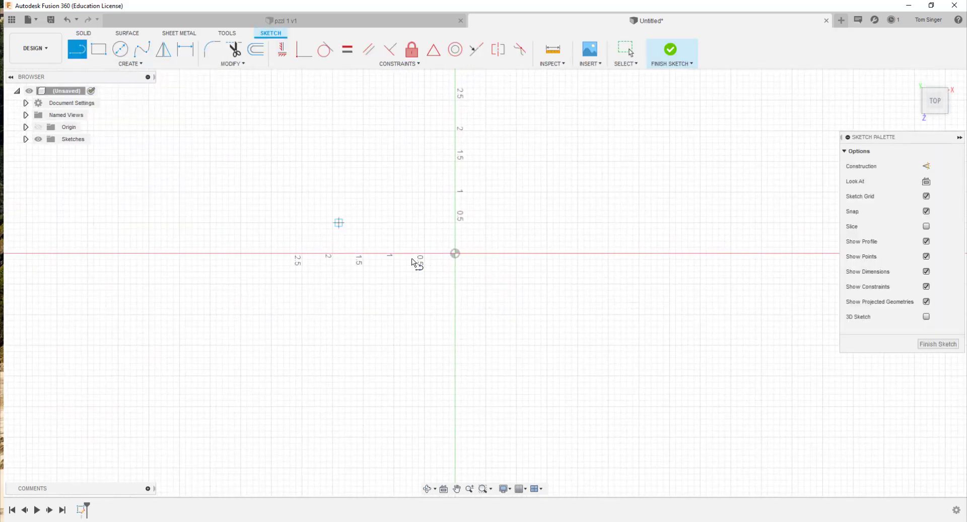
pyautogui.click(455, 254)
pyautogui.click(608, 254)
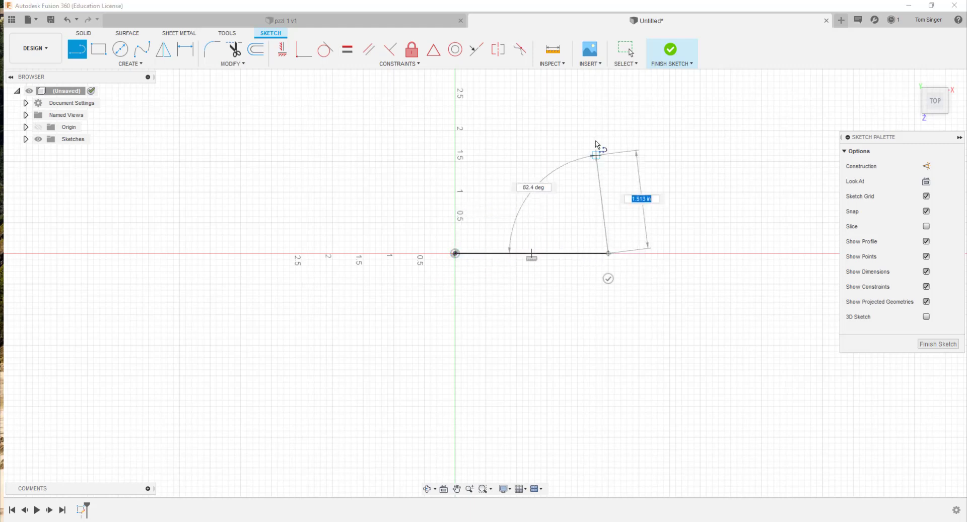
pyautogui.click(608, 131)
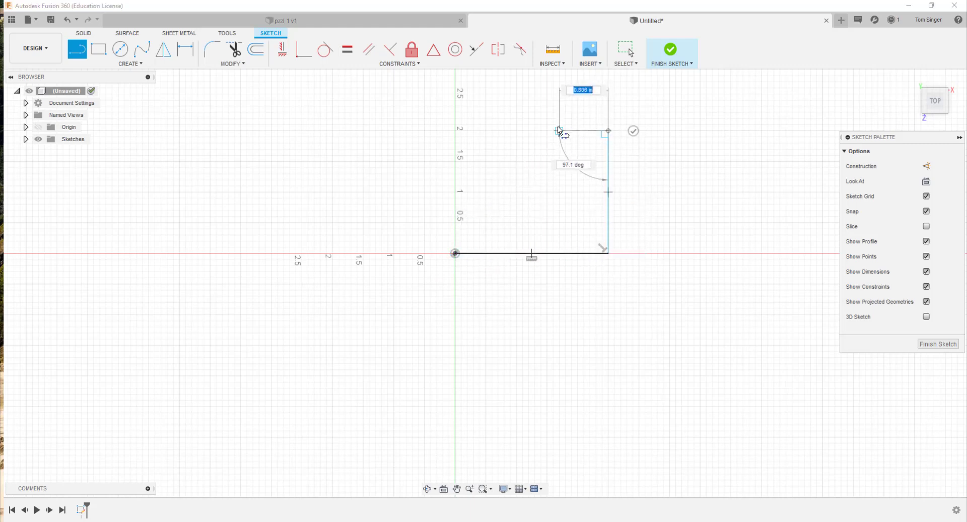
pyautogui.click(559, 132)
pyautogui.click(559, 216)
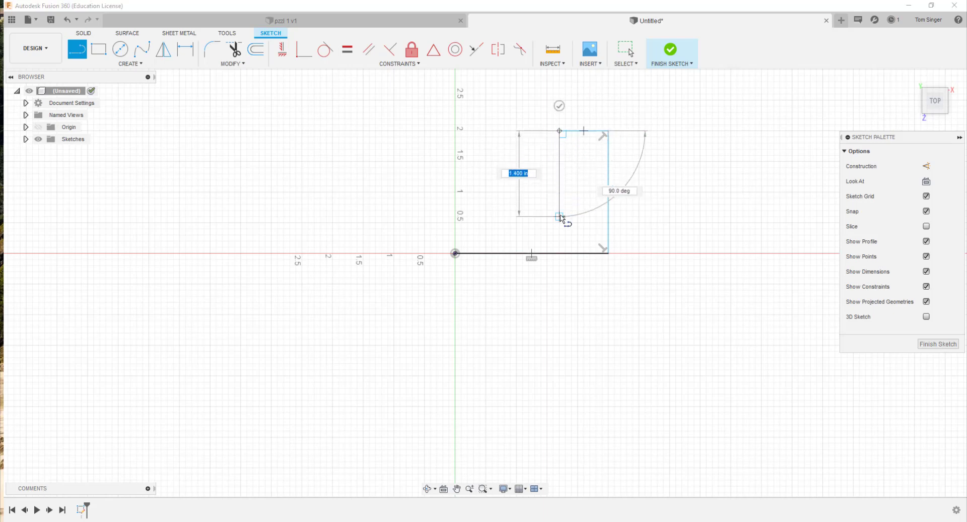
pyautogui.click(498, 217)
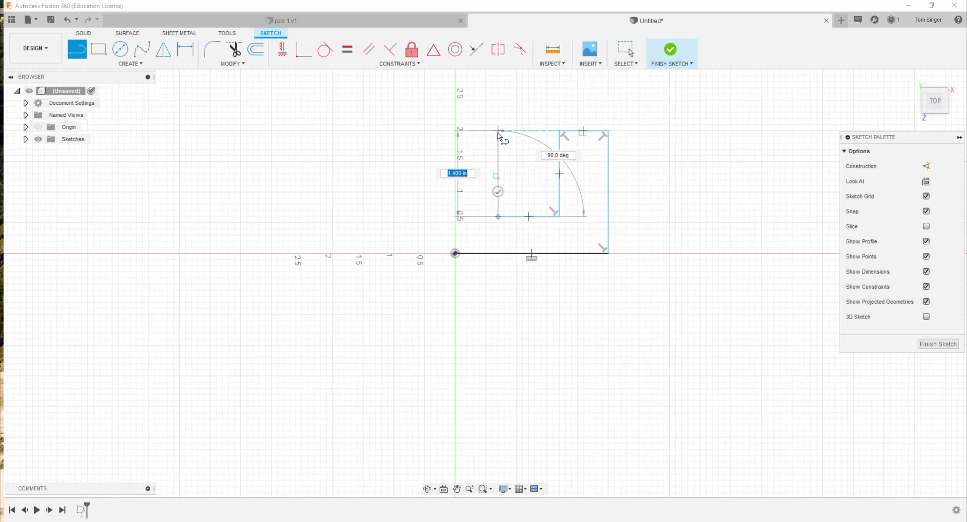
pyautogui.click(498, 131)
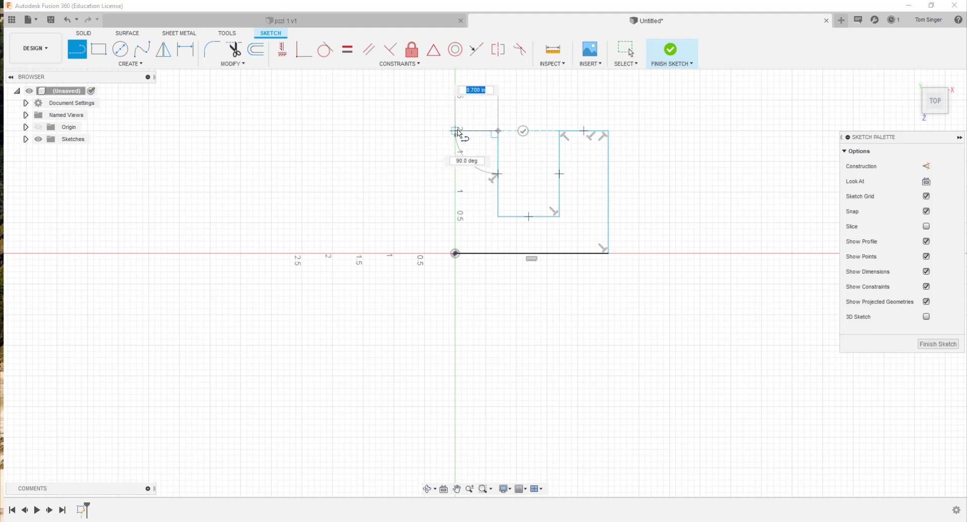
pyautogui.click(455, 131)
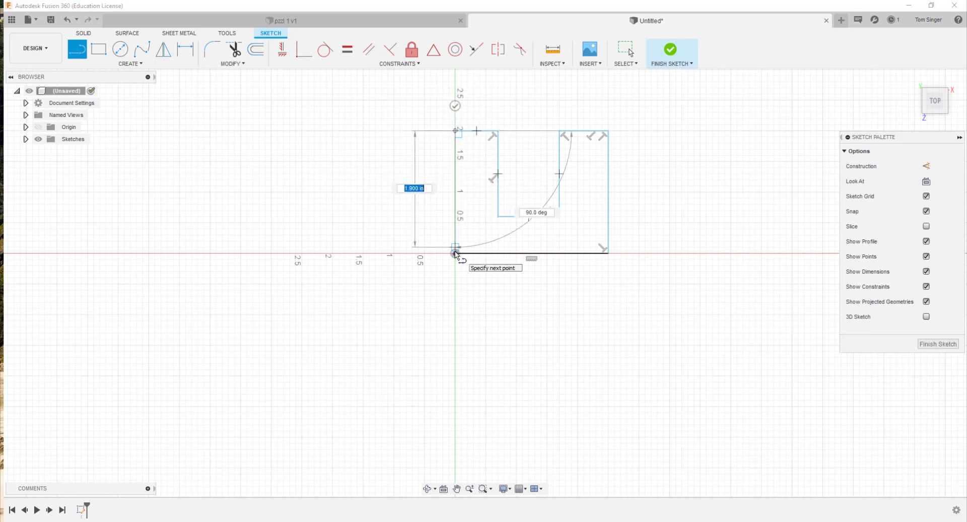
pyautogui.click(455, 249)
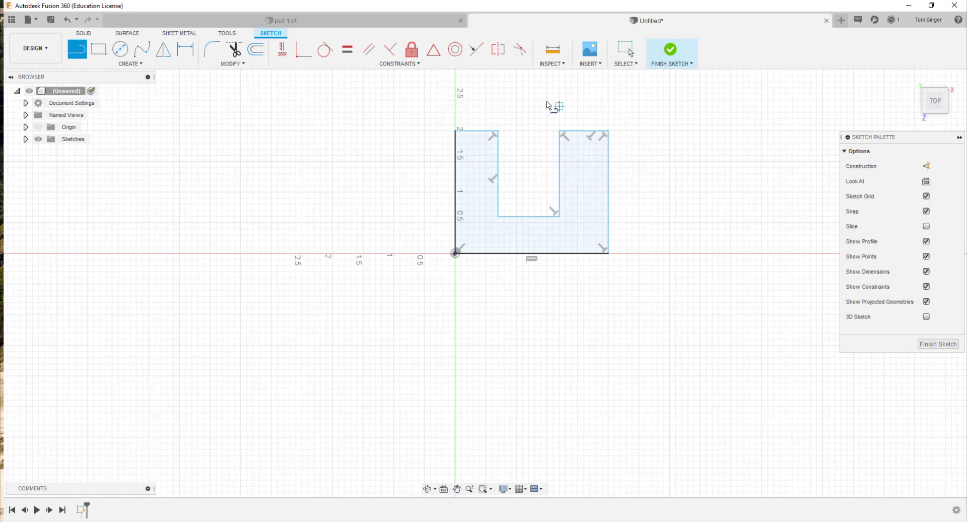
# Step: Dimension the top edge of the U profile's right prong as 0.75 in
pyautogui.click(186, 51)
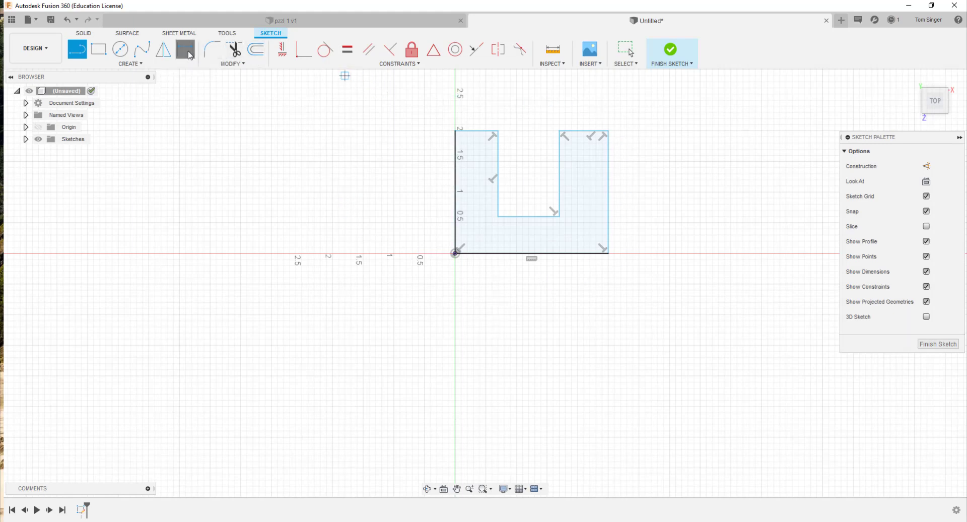
pyautogui.click(586, 132)
pyautogui.click(585, 107)
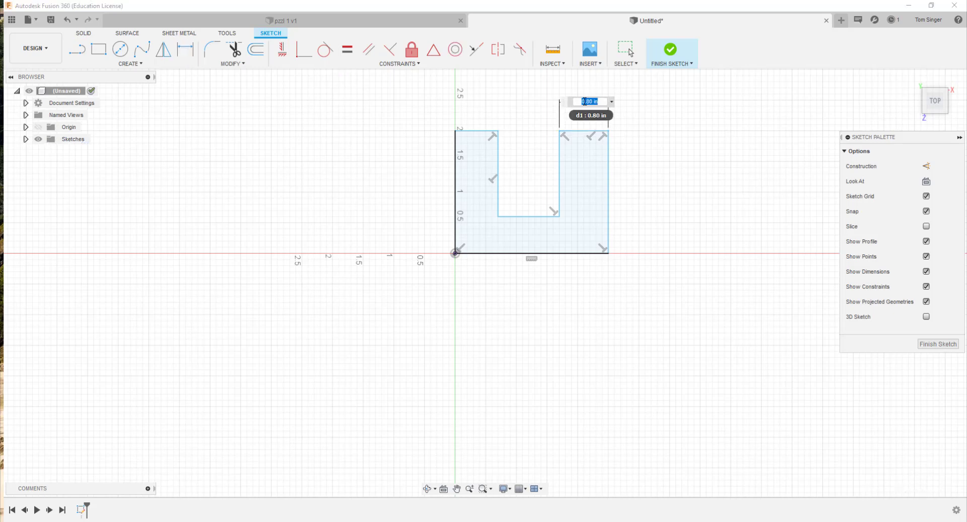
pyautogui.write('0.75')
pyautogui.press('Return')
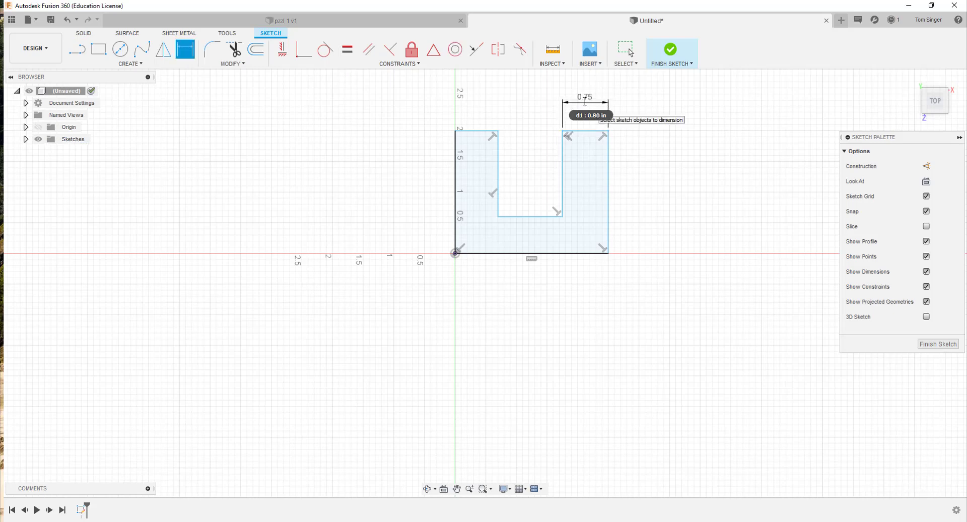
# Step: Constrain the top edges of the two prongs to be equal in length and collinear
pyautogui.click(347, 49)
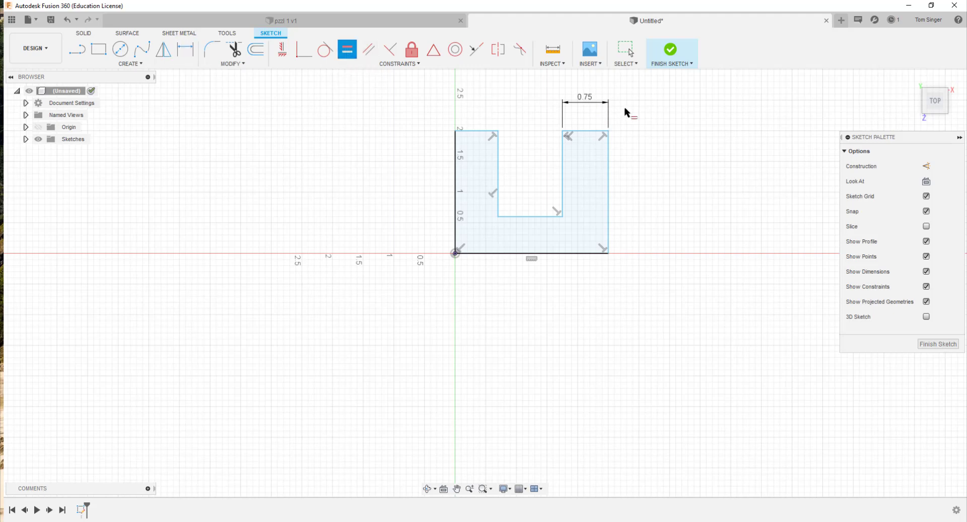
pyautogui.click(594, 131)
pyautogui.click(475, 131)
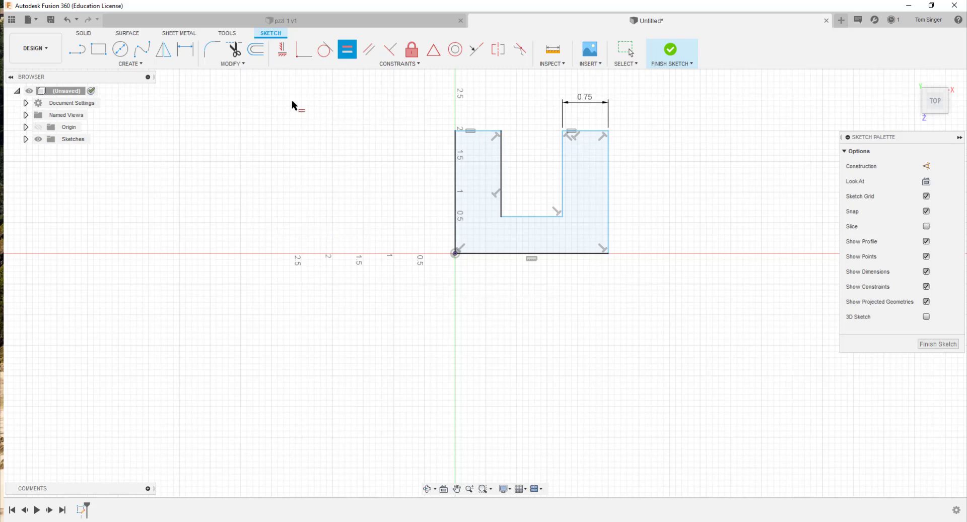
pyautogui.click(476, 49)
pyautogui.click(488, 132)
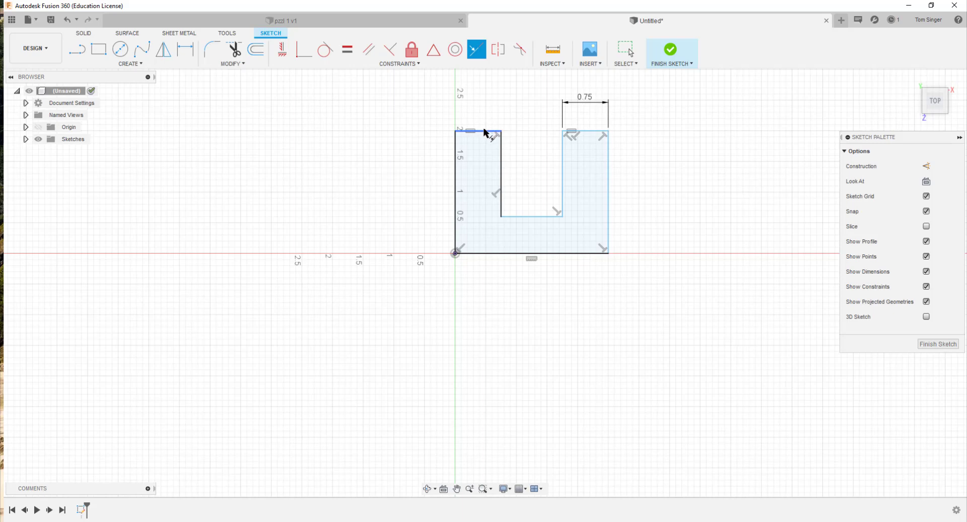
pyautogui.click(581, 135)
# Step: Dimension the outer right edge of the U profile to an overall height of 1.5 in
pyautogui.click(185, 49)
pyautogui.click(610, 187)
pyautogui.click(660, 184)
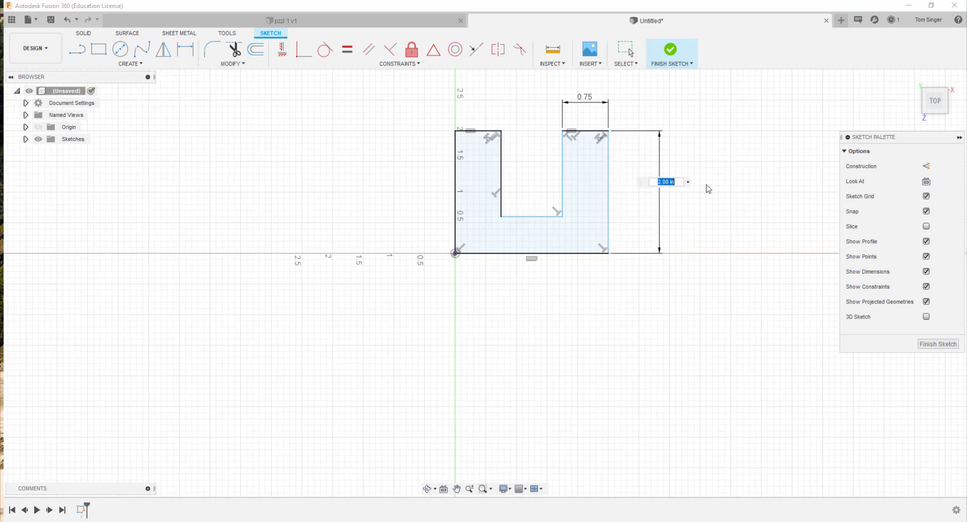
pyautogui.write('2')
pyautogui.write('1.5')
pyautogui.press('Return')
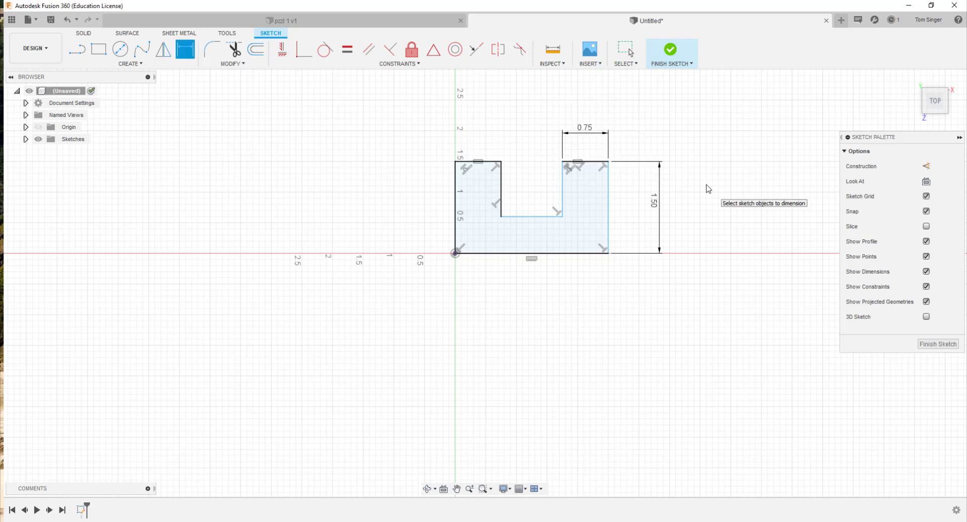
# Step: Dimension the distance between the notch floor and the profile's bottom edge as 0.75 in
pyautogui.click(535, 217)
pyautogui.click(533, 253)
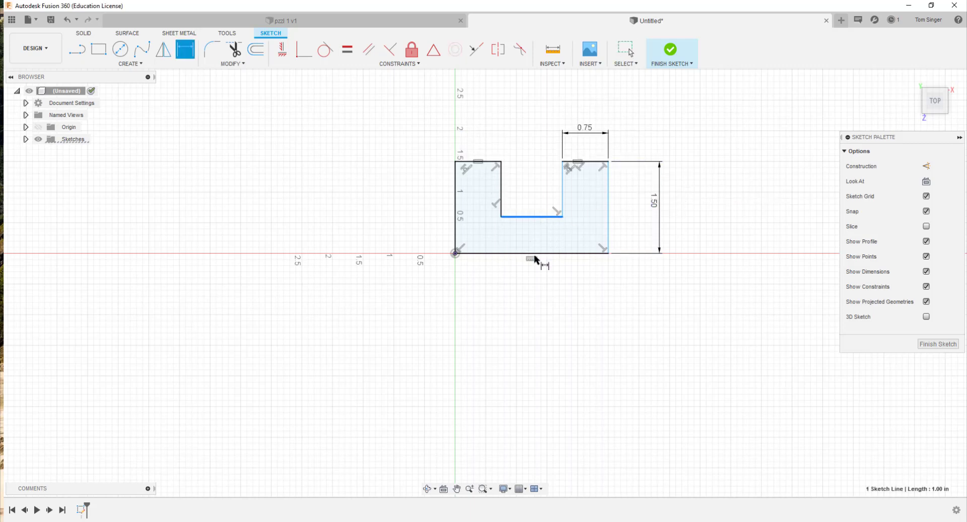
pyautogui.click(530, 285)
pyautogui.write('0.75')
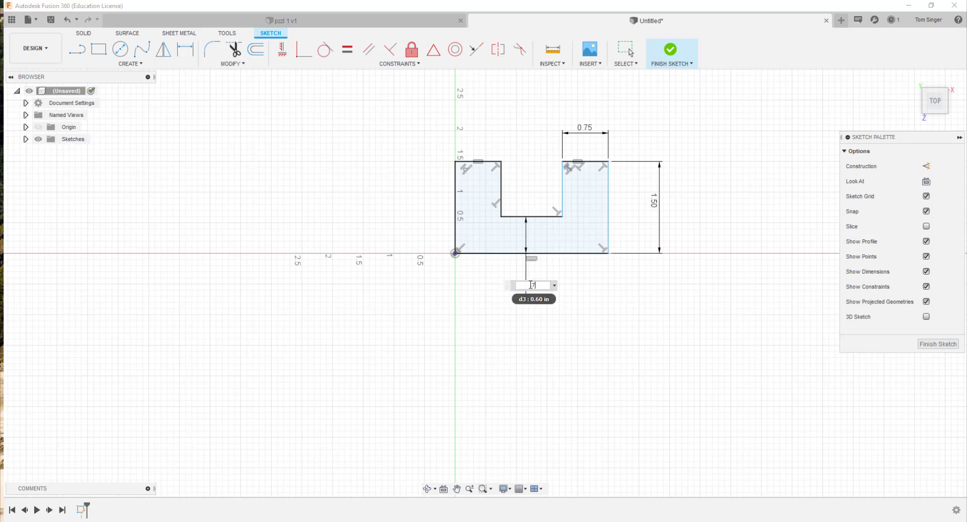
pyautogui.press('Return')
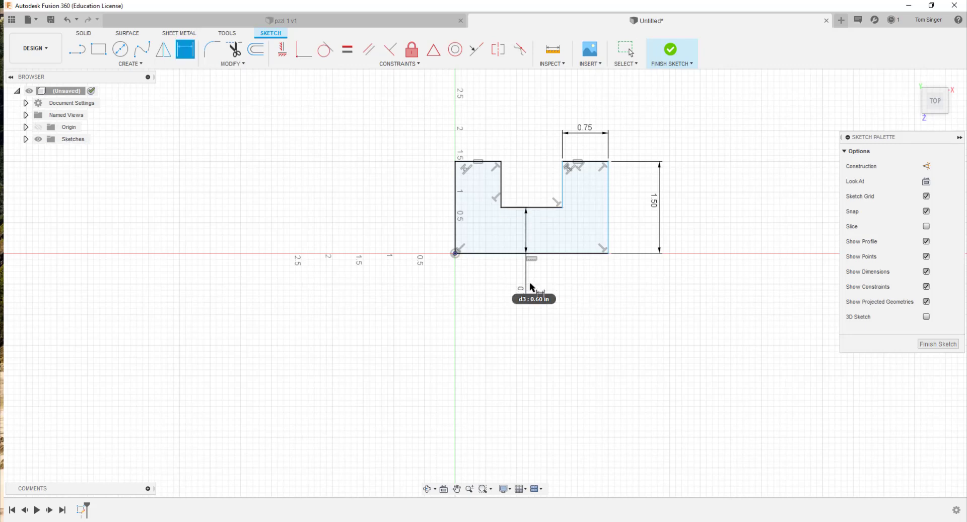
# Step: Dimension the bottom edge of the U profile as 2.25 in and finish the sketch
pyautogui.click(508, 253)
pyautogui.click(516, 330)
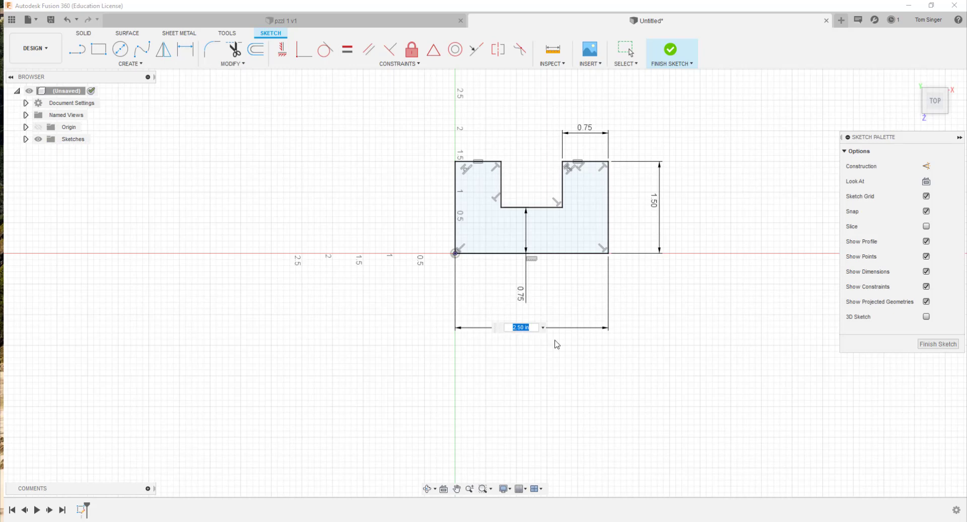
pyautogui.write('2.25')
pyautogui.press('Return')
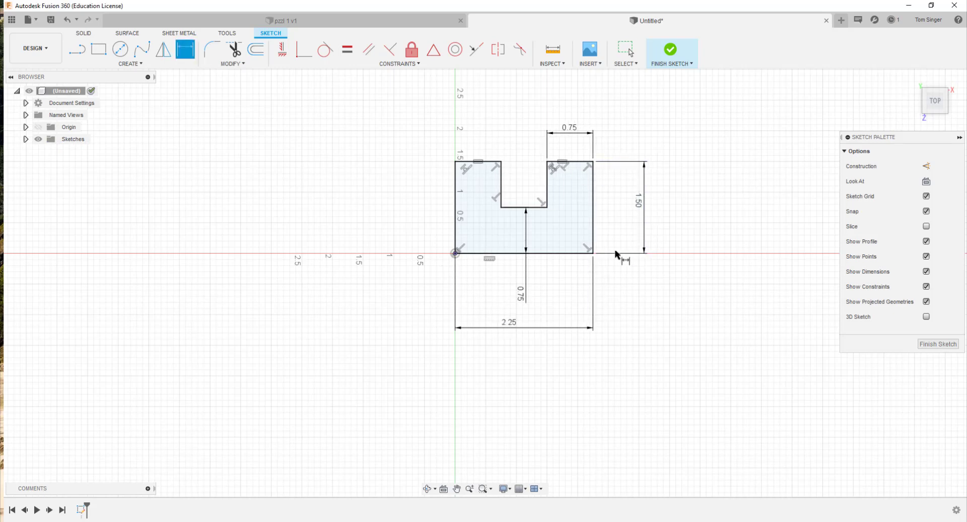
pyautogui.click(681, 52)
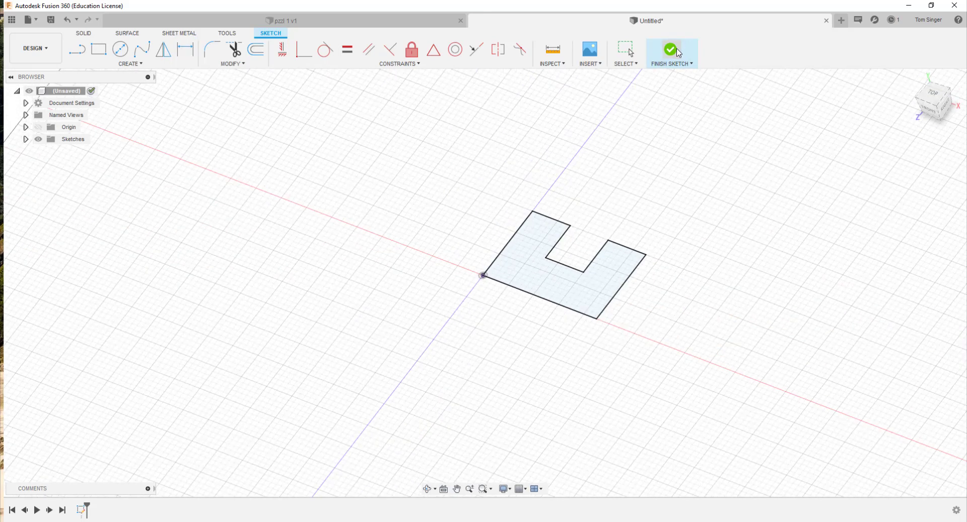
# Step: Extrude the U-shaped profile upward 0.75 in as a new body
pyautogui.click(99, 49)
pyautogui.moveTo(564, 281); pyautogui.dragTo(565, 255)
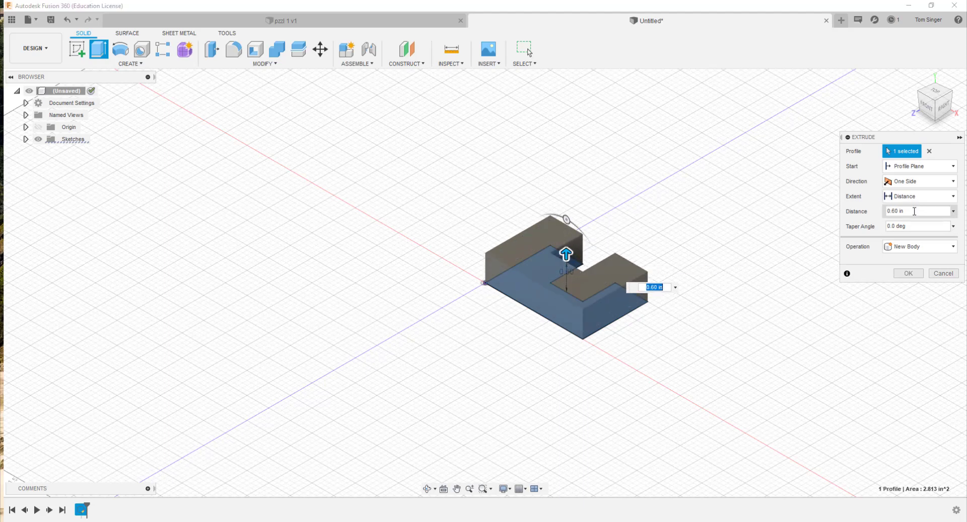
pyautogui.moveTo(914, 211); pyautogui.dragTo(865, 214)
pyautogui.write('.75')
pyautogui.press('Return')
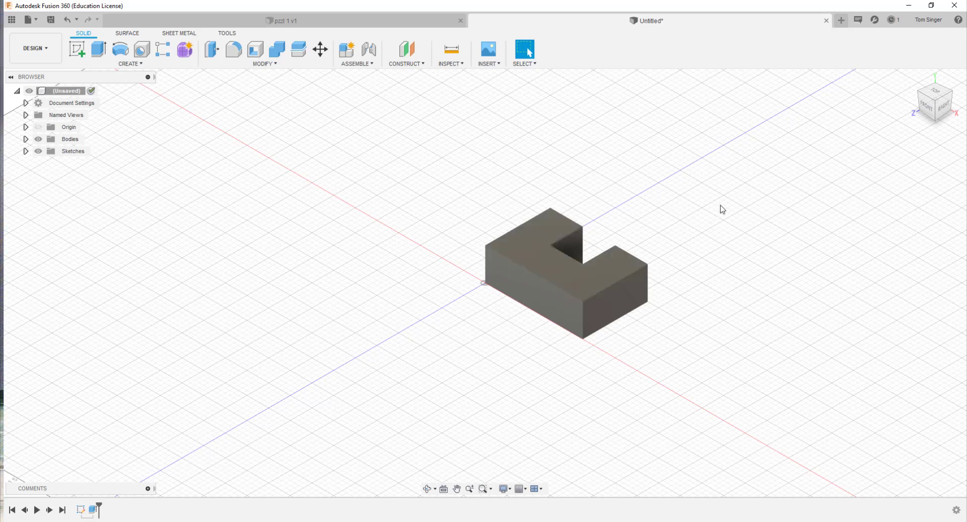
# Step: Apply the Paint - Enamel Glossy (Yellow) appearance to the whole U-shaped body and collapse the appearance settings
pyautogui.moveTo(711, 177); pyautogui.dragTo(431, 361)
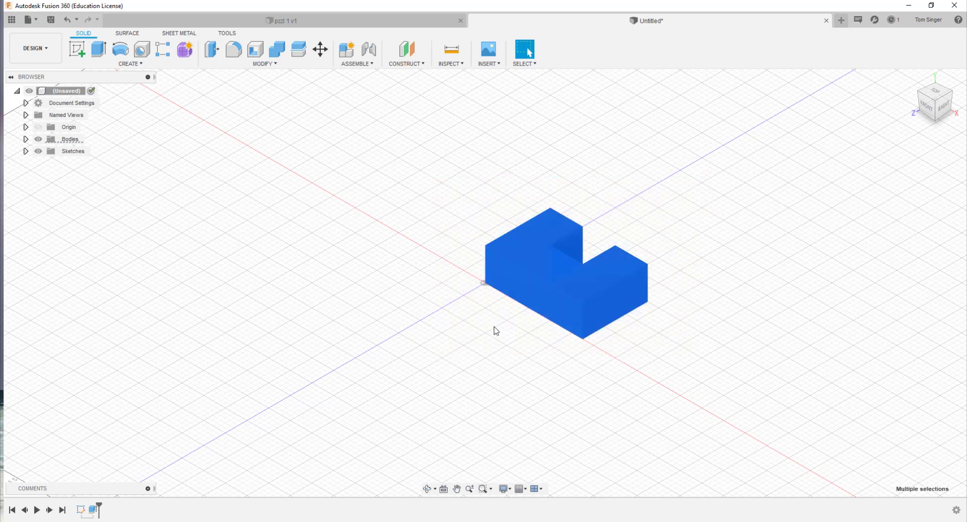
pyautogui.rightClick(539, 246)
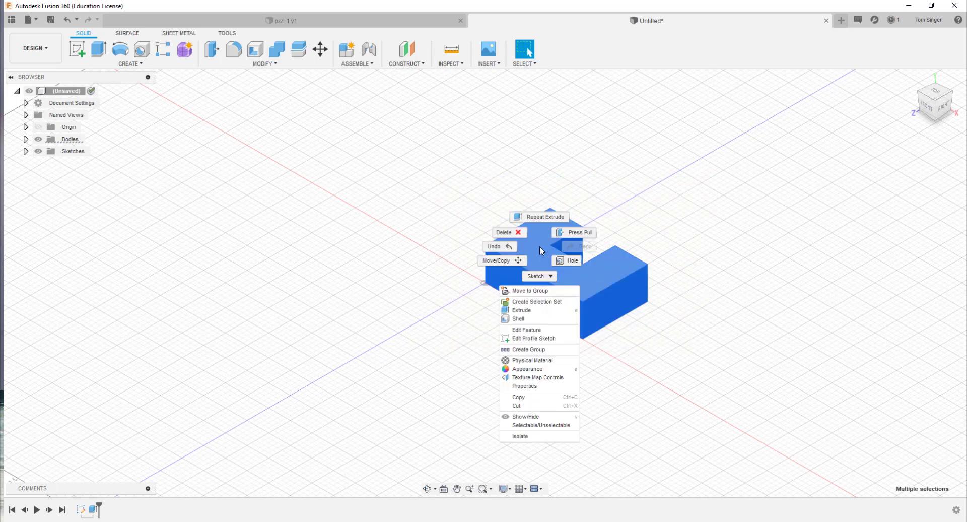
pyautogui.click(528, 369)
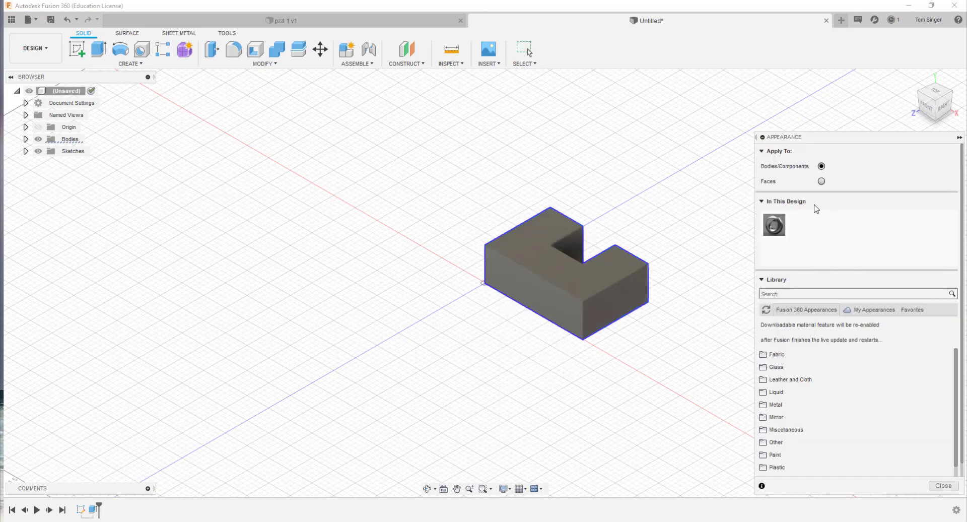
pyautogui.scroll(-2, 800, 383)
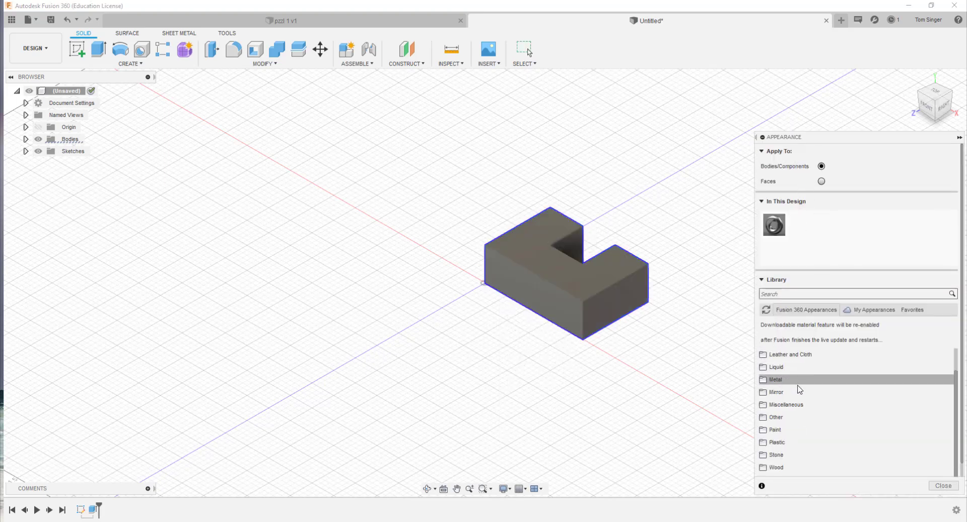
pyautogui.scroll(-1, 799, 388)
pyautogui.click(776, 416)
pyautogui.scroll(-3, 795, 437)
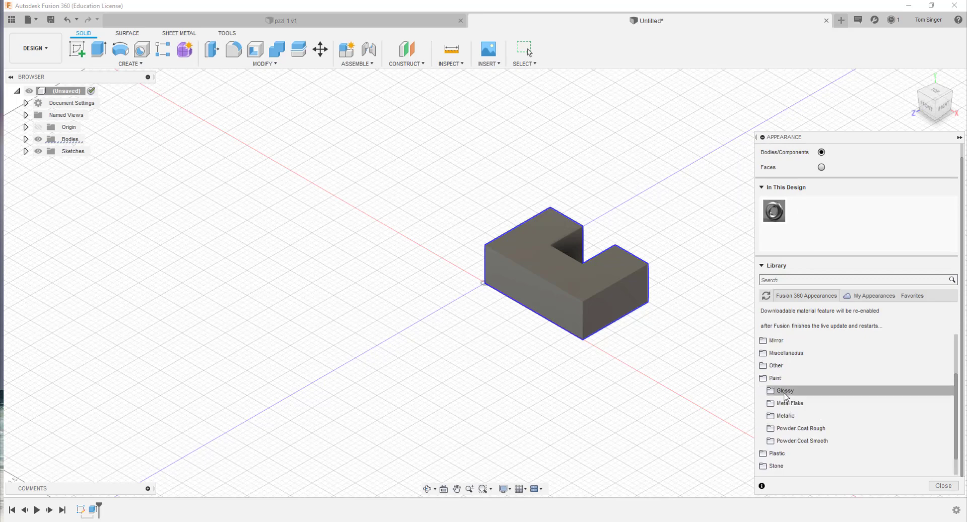
pyautogui.click(786, 392)
pyautogui.scroll(-5, 793, 407)
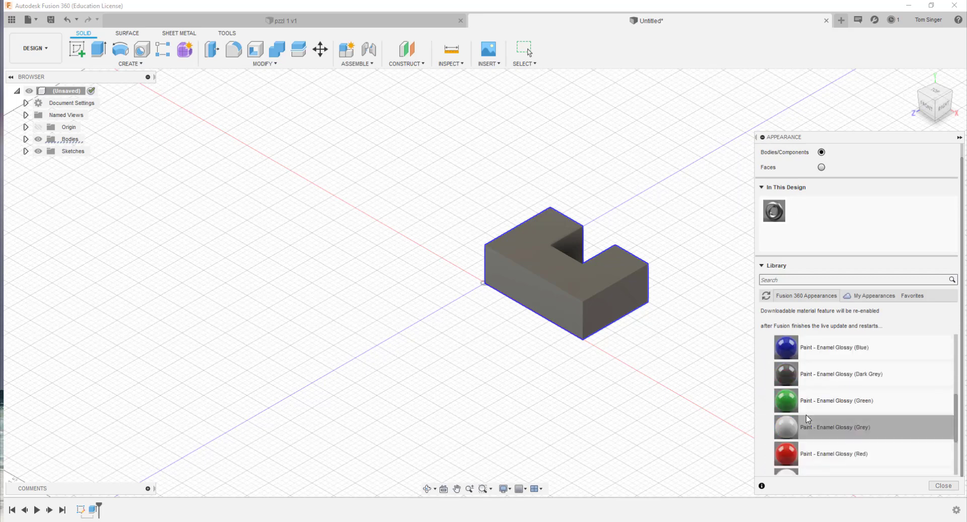
pyautogui.scroll(-3, 807, 418)
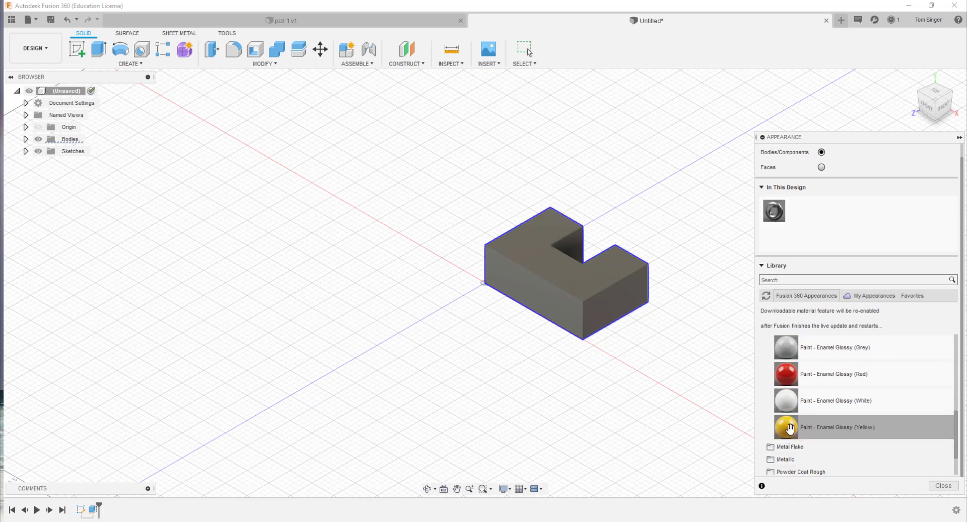
pyautogui.moveTo(790, 428); pyautogui.dragTo(601, 275)
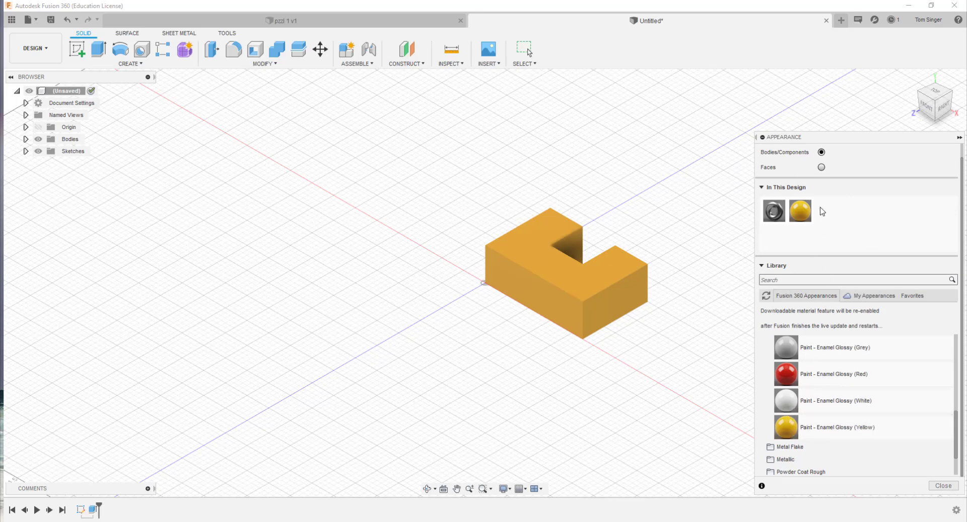
pyautogui.moveTo(785, 427); pyautogui.dragTo(579, 288)
pyautogui.click(762, 138)
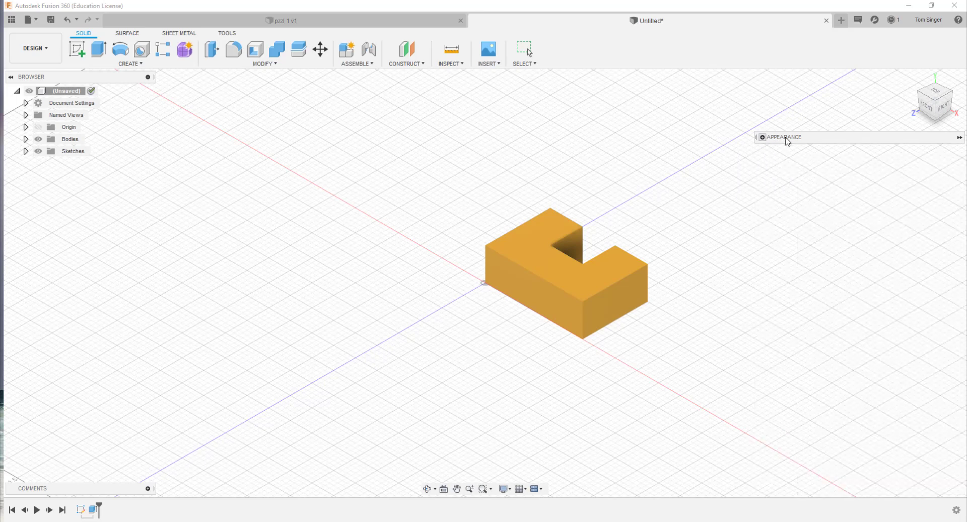
pyautogui.click(959, 137)
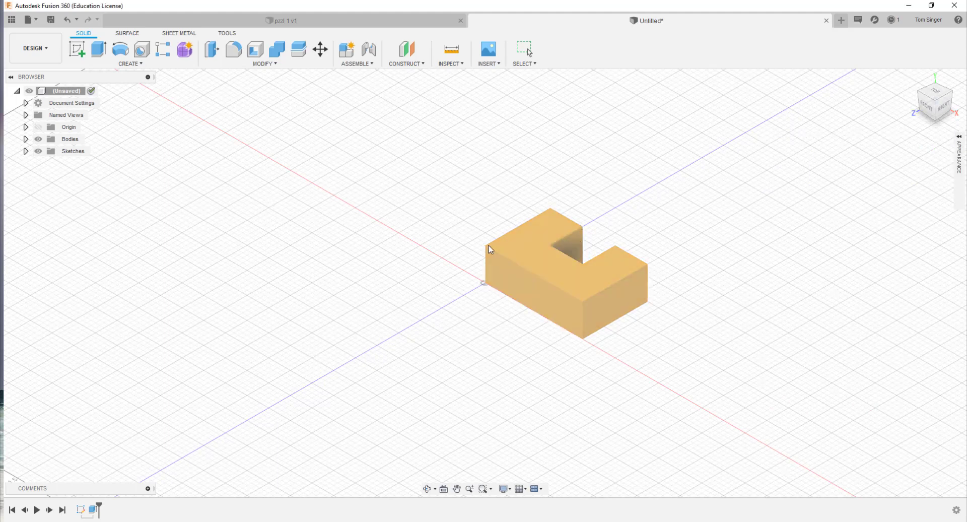
# Step: Save the design as "pzzl2" in the Class instruction location
pyautogui.click(32, 21)
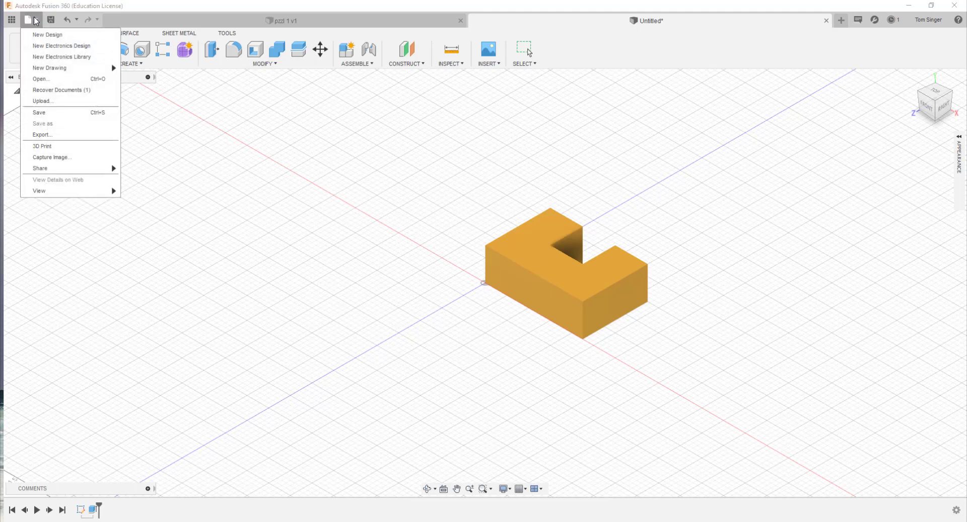
pyautogui.click(45, 112)
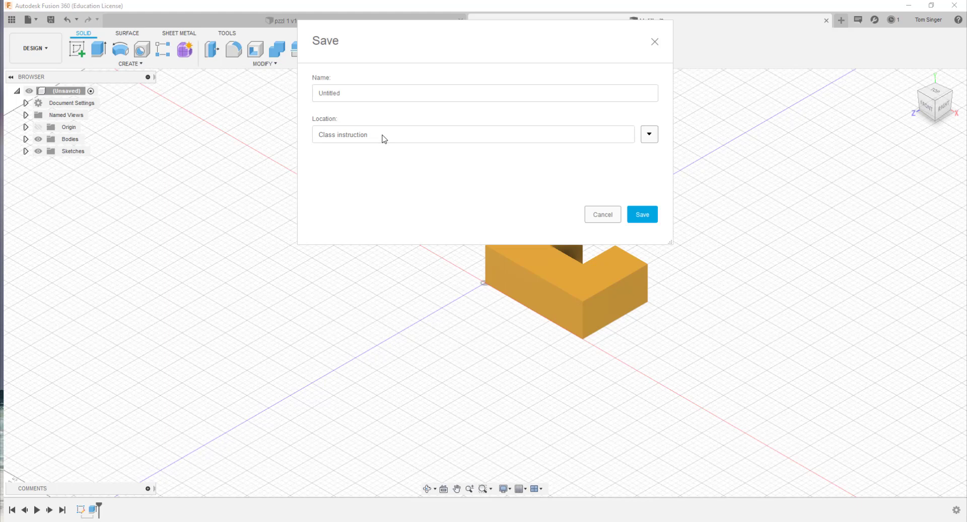
pyautogui.moveTo(350, 93); pyautogui.dragTo(298, 93)
pyautogui.write('pzzl2')
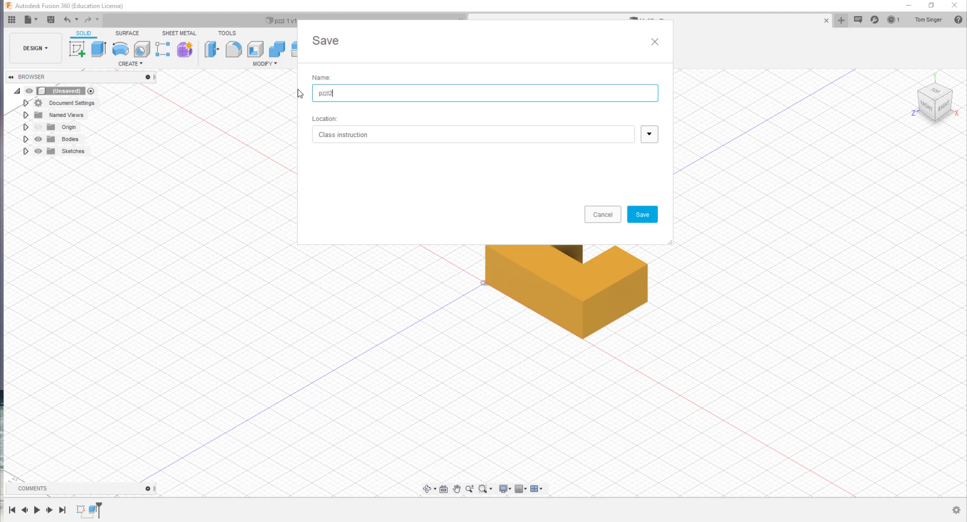
pyautogui.click(649, 215)
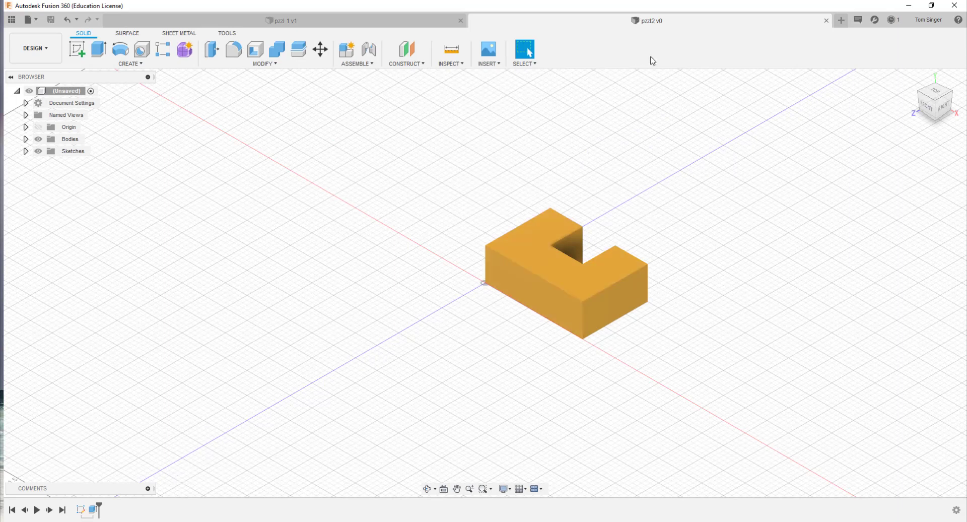
pyautogui.click(351, 20)
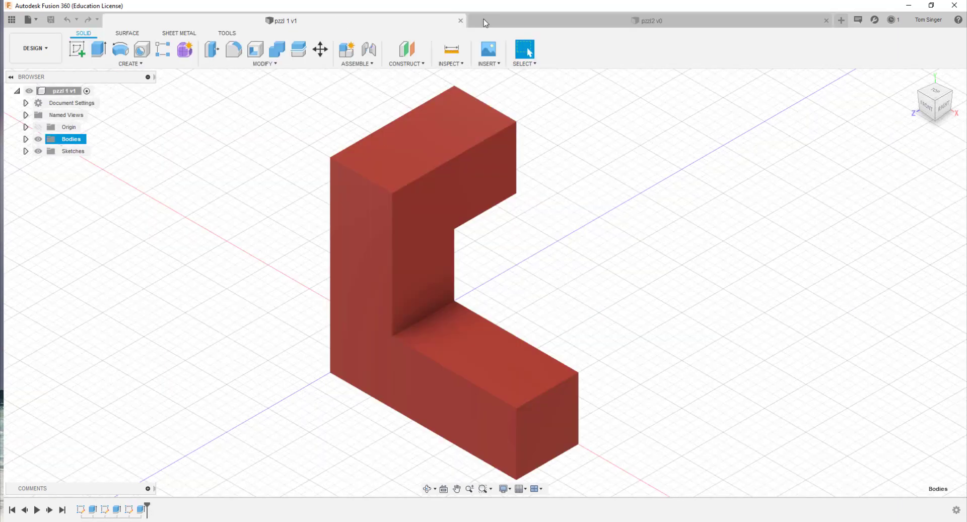
pyautogui.click(538, 23)
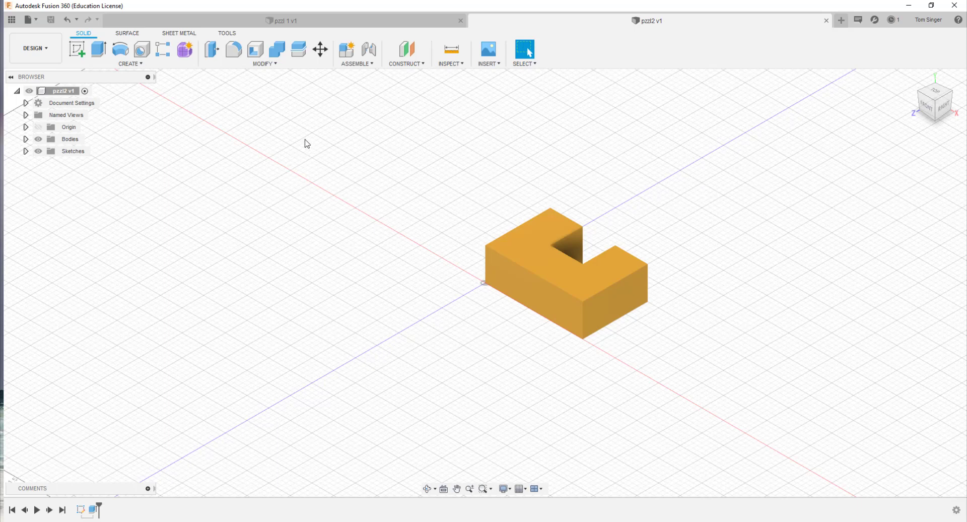
pyautogui.click(300, 20)
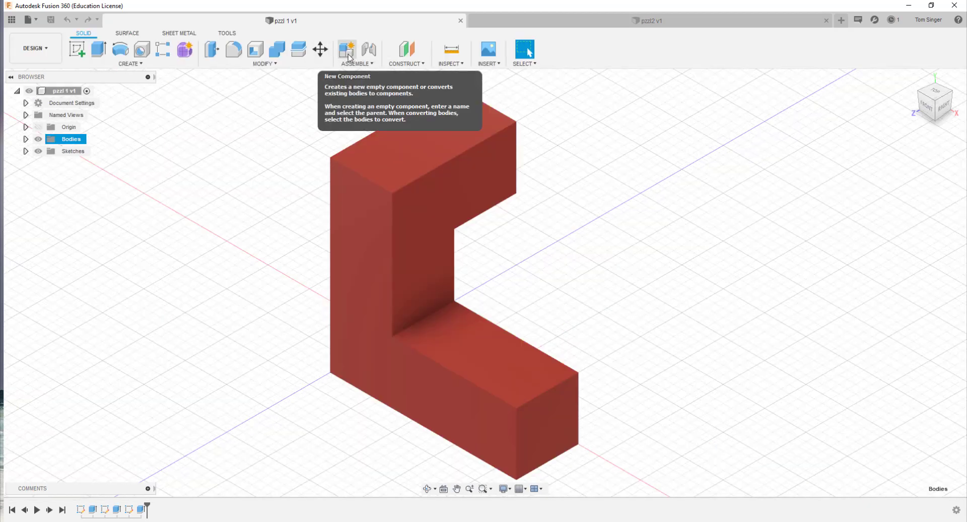
pyautogui.click(370, 64)
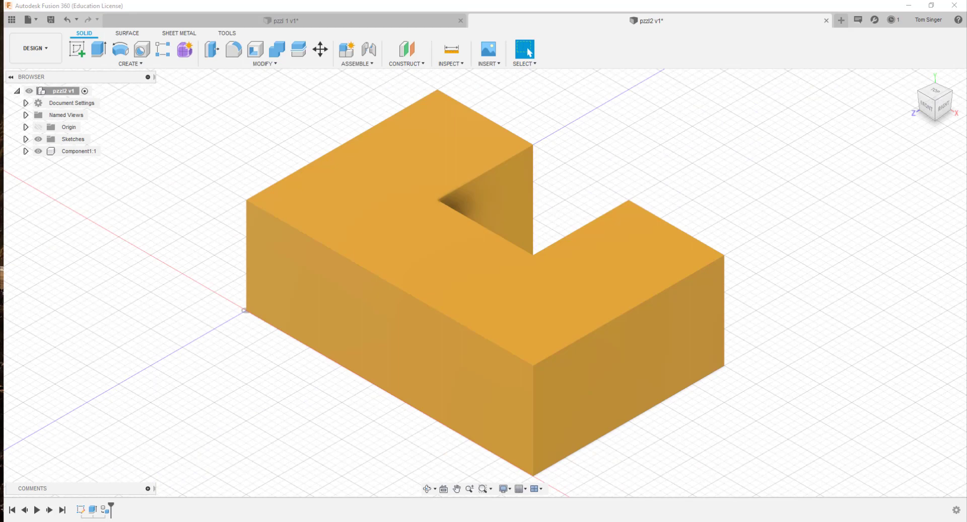
# Step: Undo the conversion of the yellow U-shaped body into a component in the pzzl2 design
pyautogui.hotkey('ctrl', 'z')
pyautogui.click(298, 23)
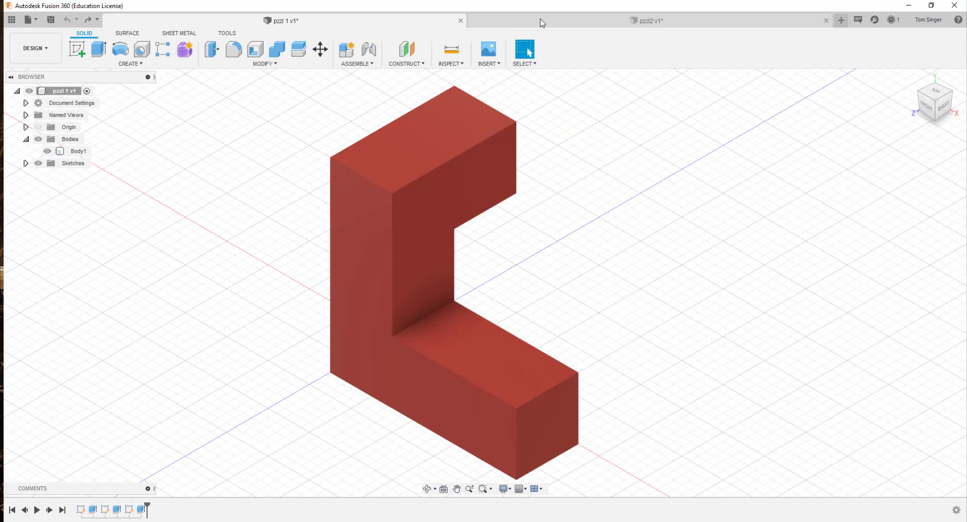
pyautogui.click(597, 19)
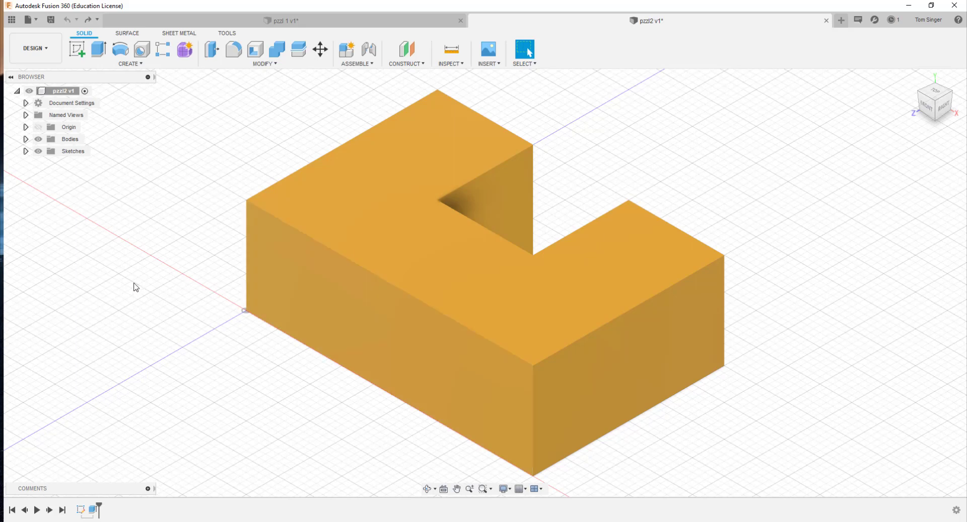
# Step: Create a component from the yellow U-shaped body in pzzl2 and rename it "pzzl 2 Yellow"
pyautogui.rightClick(74, 143)
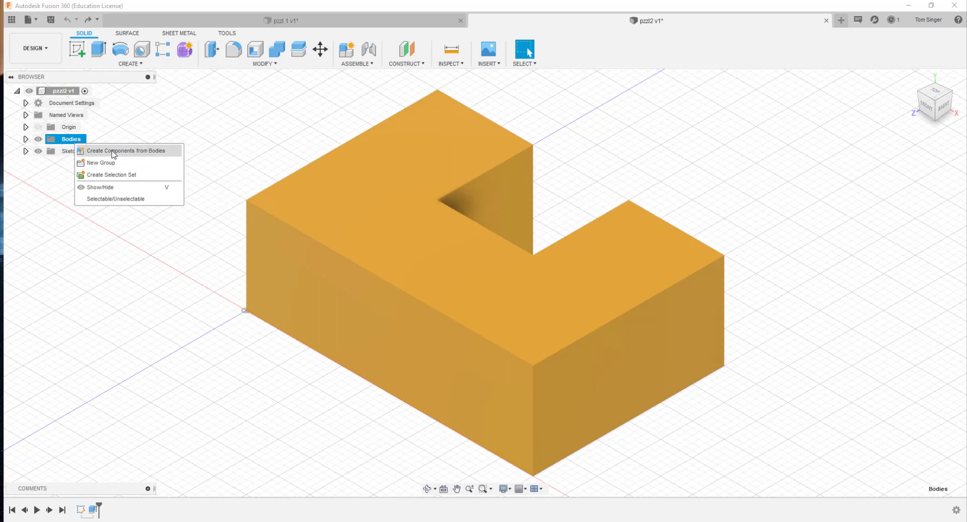
pyautogui.click(113, 152)
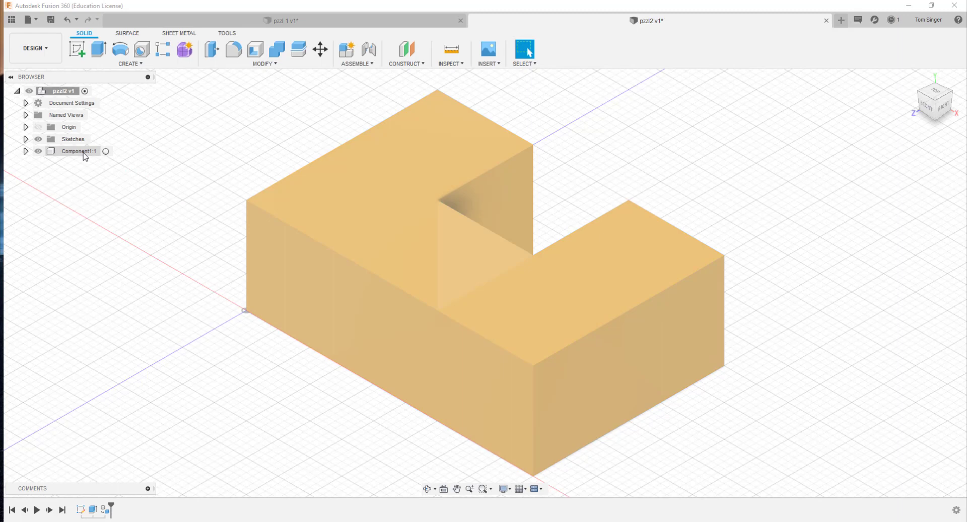
pyautogui.click(81, 151)
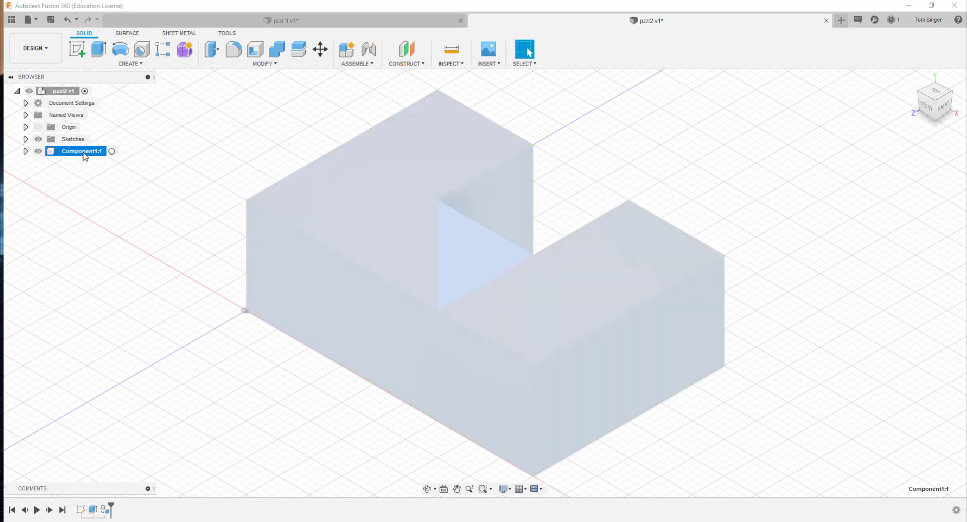
pyautogui.doubleClick(84, 153)
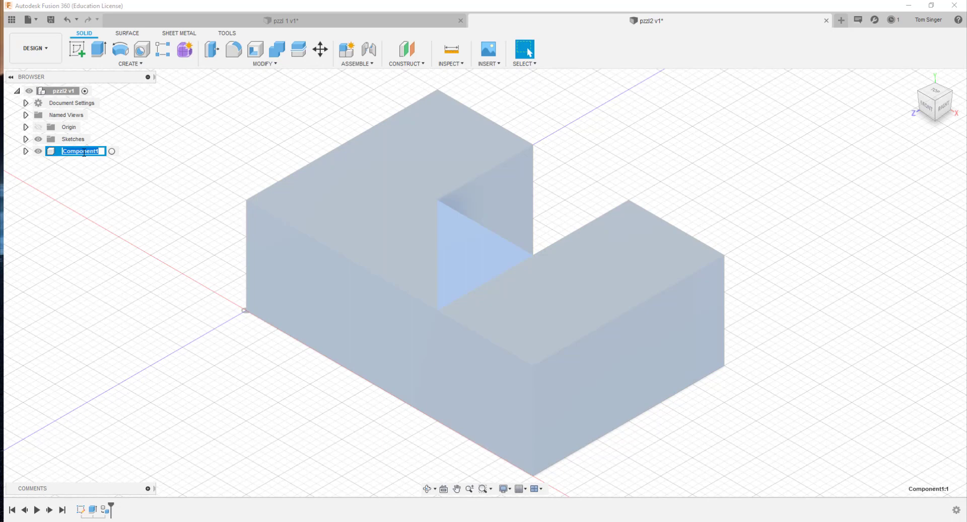
pyautogui.write('pzzl 2 Yellow')
pyautogui.click(132, 183)
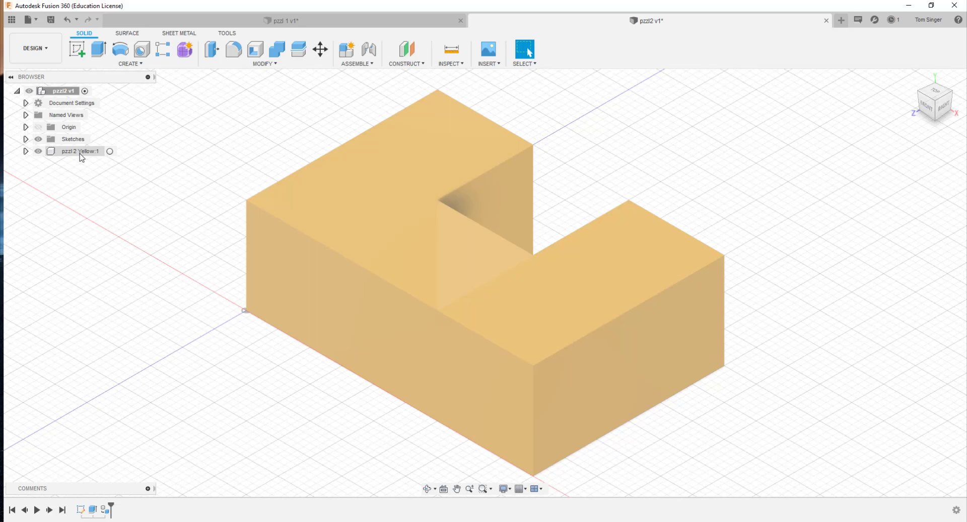
# Step: Copy the pzzl 2 Yellow component and insert it into the pzzl 1 design with Paste New, accepting the default position
pyautogui.rightClick(82, 158)
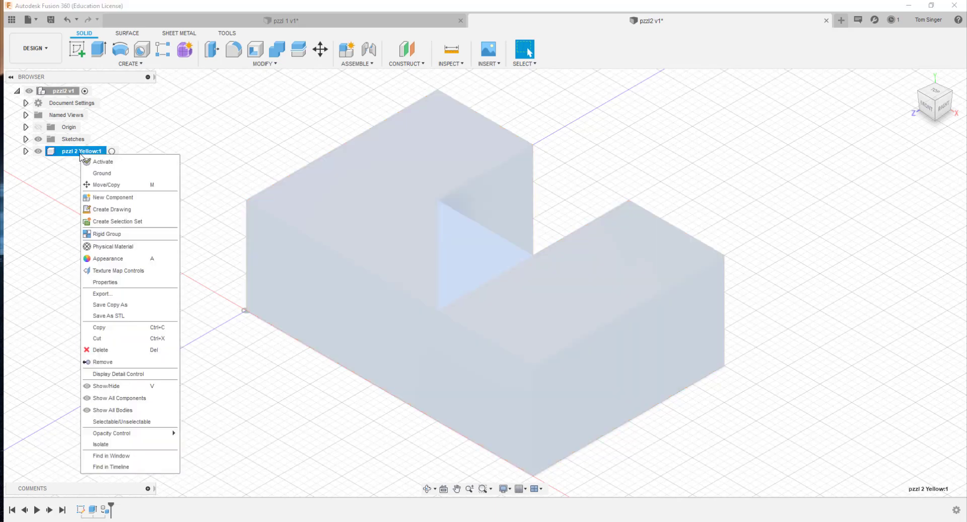
pyautogui.click(109, 331)
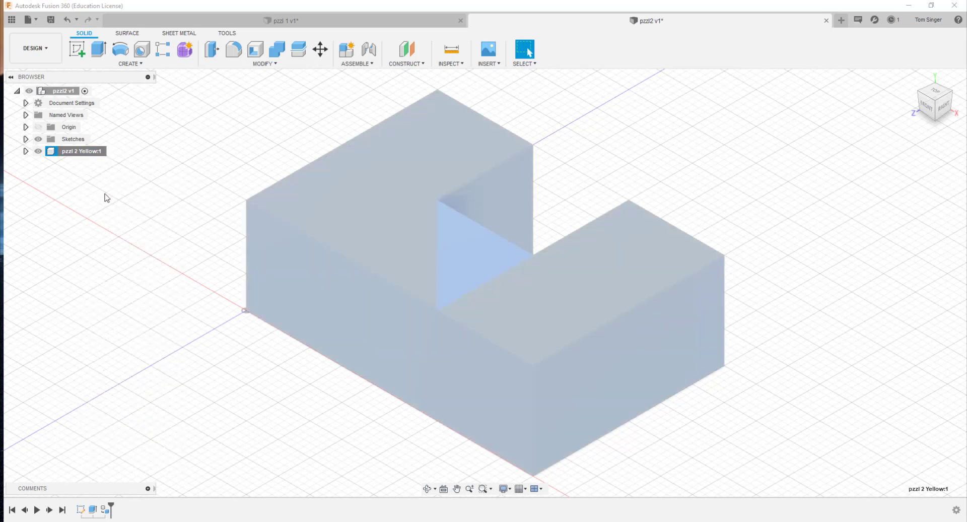
pyautogui.click(316, 22)
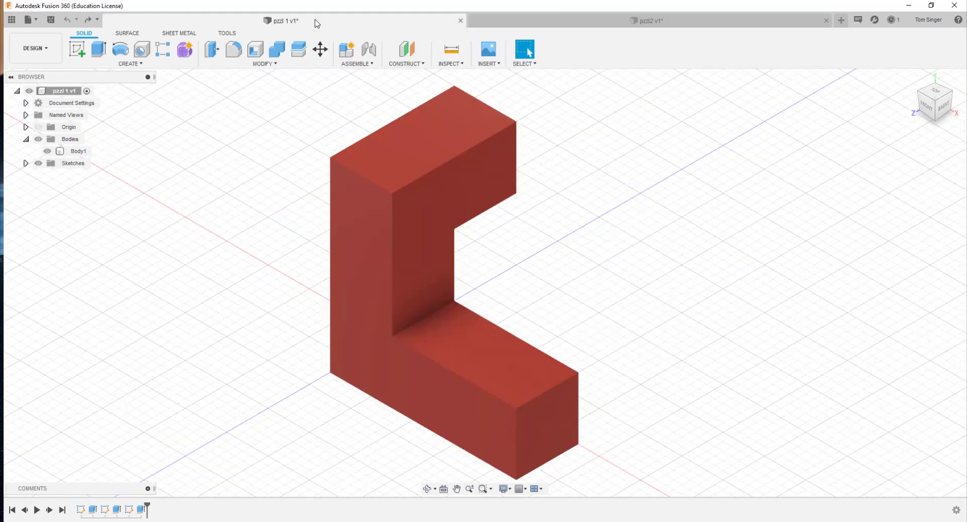
pyautogui.rightClick(673, 179)
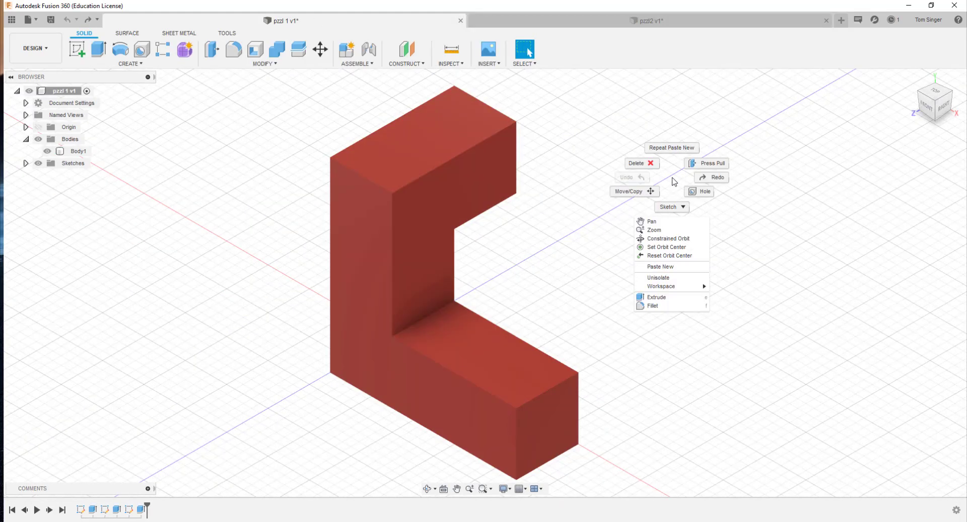
pyautogui.click(668, 268)
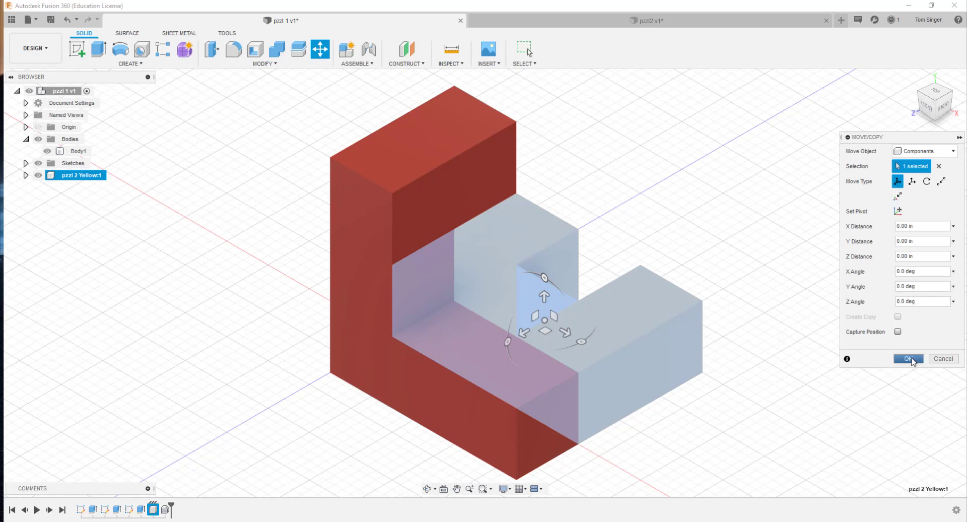
pyautogui.click(909, 358)
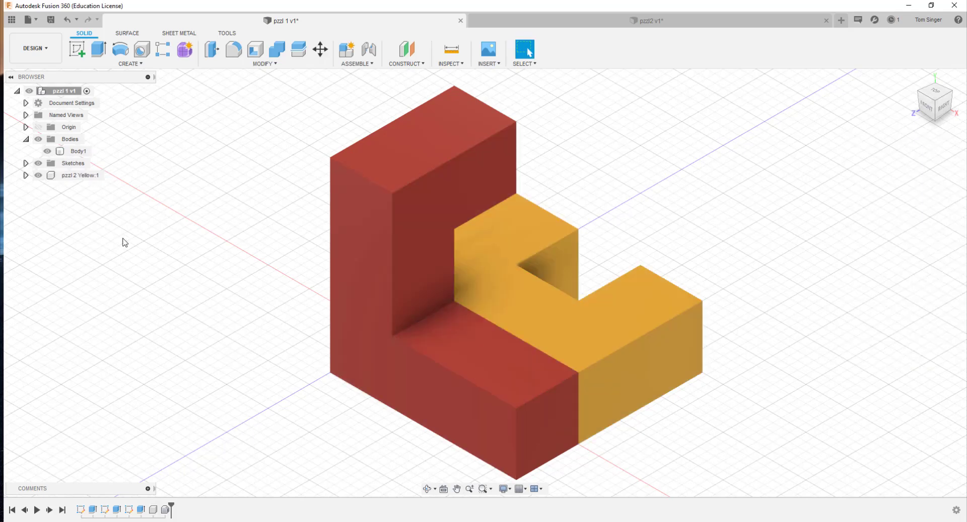
# Step: Create a component from the red body in the pzzl 1 design and rename it "Pzzl 1 red"
pyautogui.rightClick(71, 151)
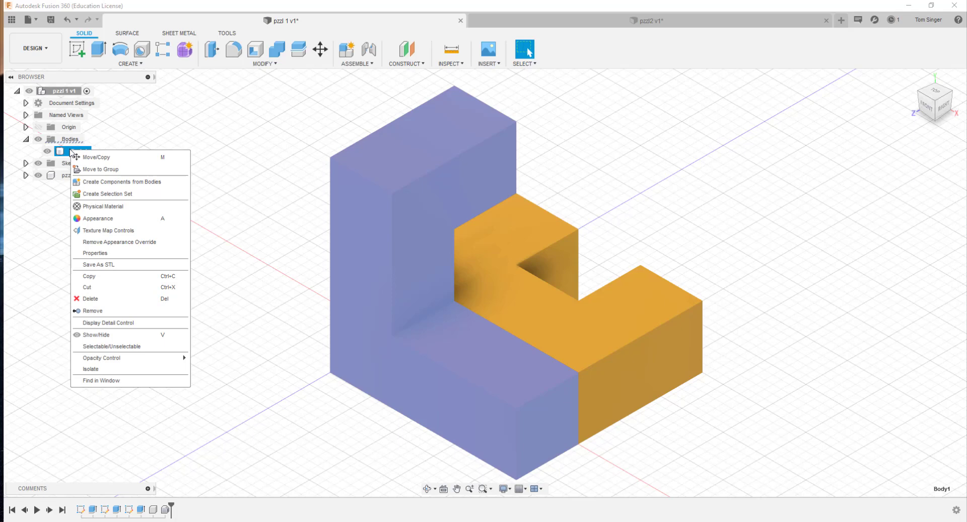
pyautogui.click(103, 182)
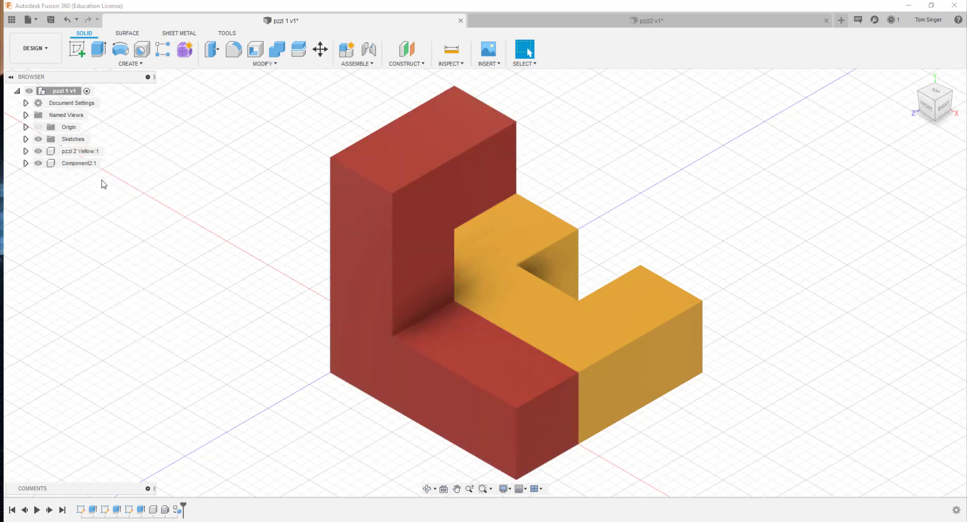
pyautogui.click(81, 163)
pyautogui.doubleClick(81, 164)
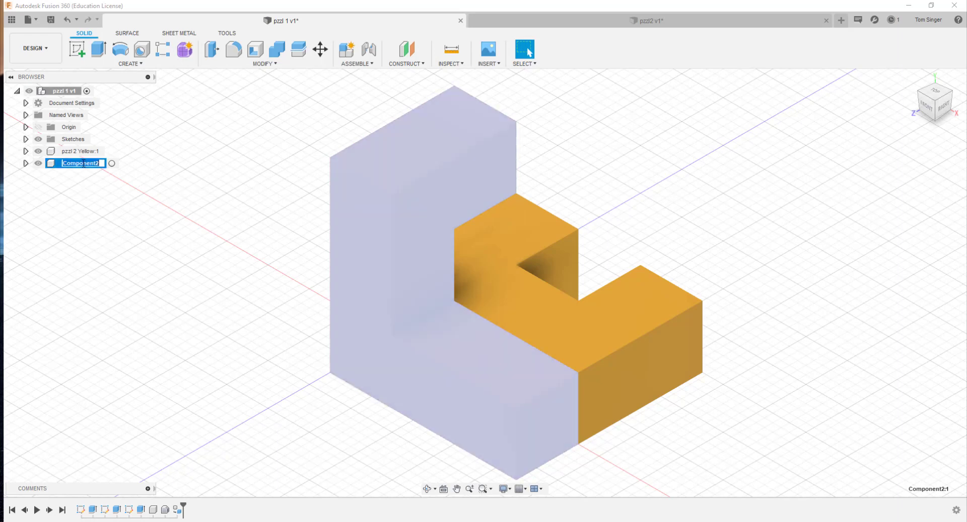
pyautogui.write('Pzzl 1 red')
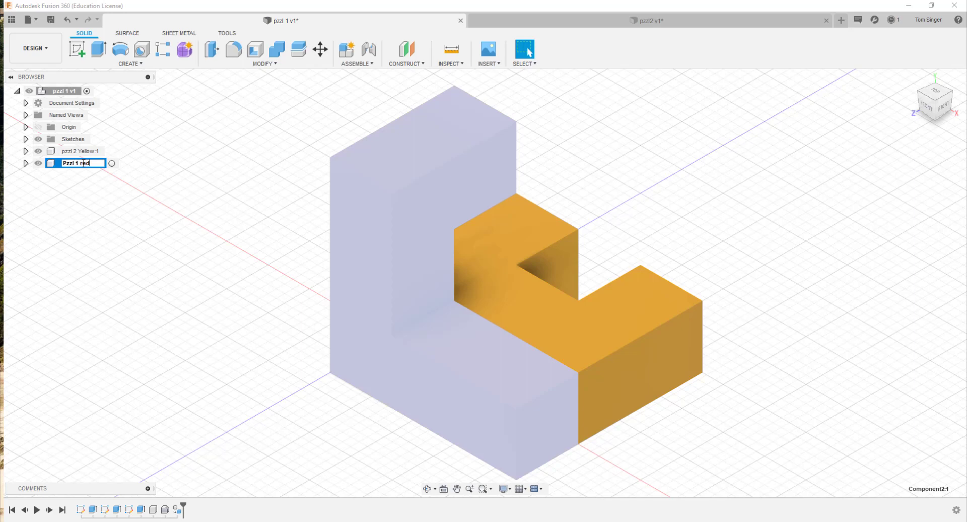
# Step: Apply the name "Pzzl 1 red" to the red component and clear the selection
pyautogui.press('Return')
pyautogui.click(158, 220)
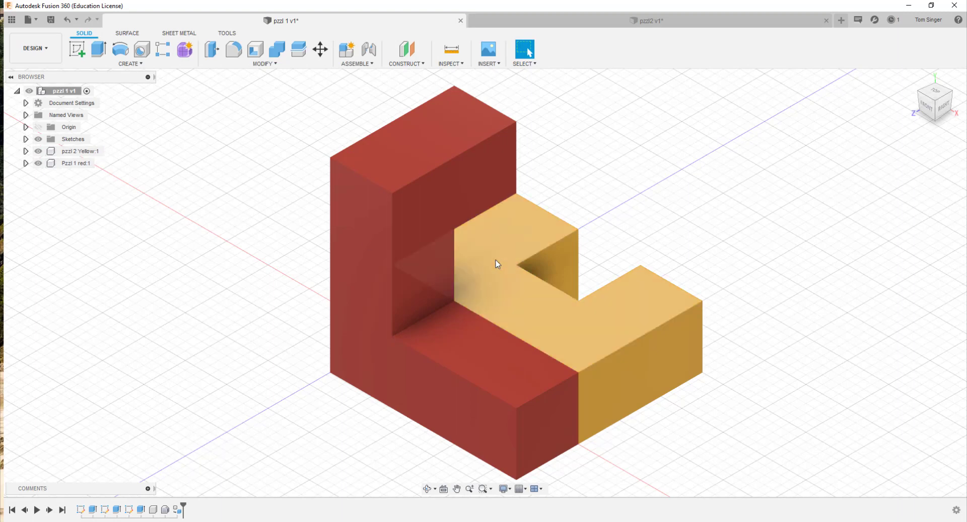
# Step: Move the yellow and red components apart so the two pieces stand separately
pyautogui.moveTo(511, 304); pyautogui.dragTo(654, 243)
pyautogui.moveTo(437, 340); pyautogui.dragTo(383, 324)
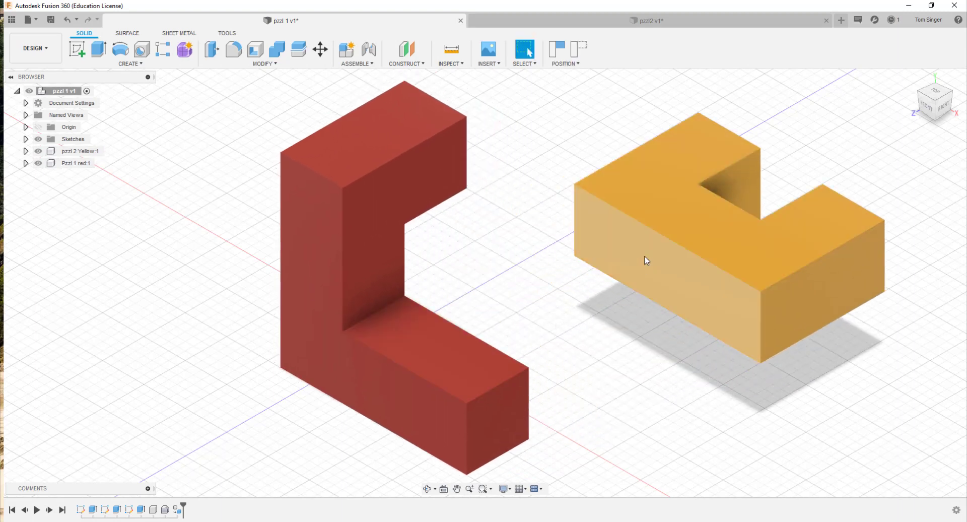
pyautogui.moveTo(642, 254); pyautogui.dragTo(622, 275)
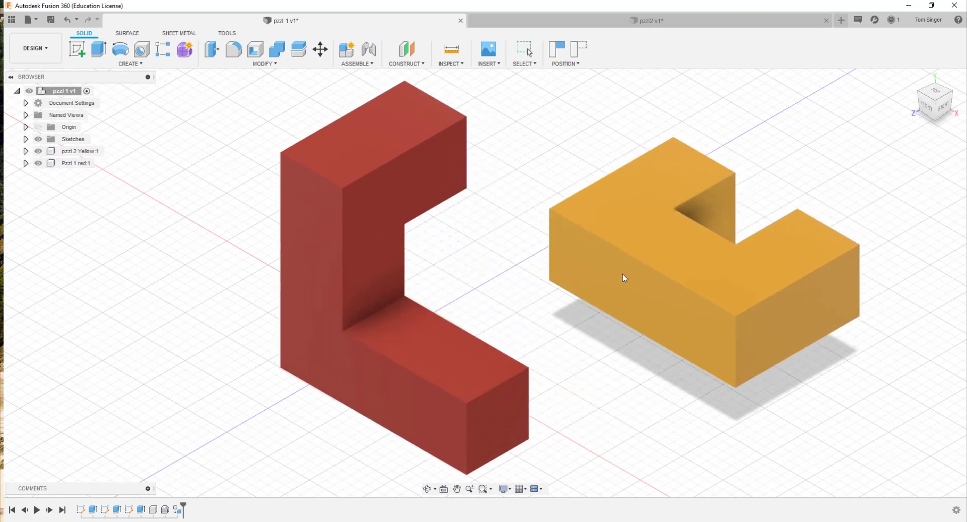
# Step: Create an empty, activated component named "Pzzl 3 Blue" in the pzzl 1 design
pyautogui.click(348, 56)
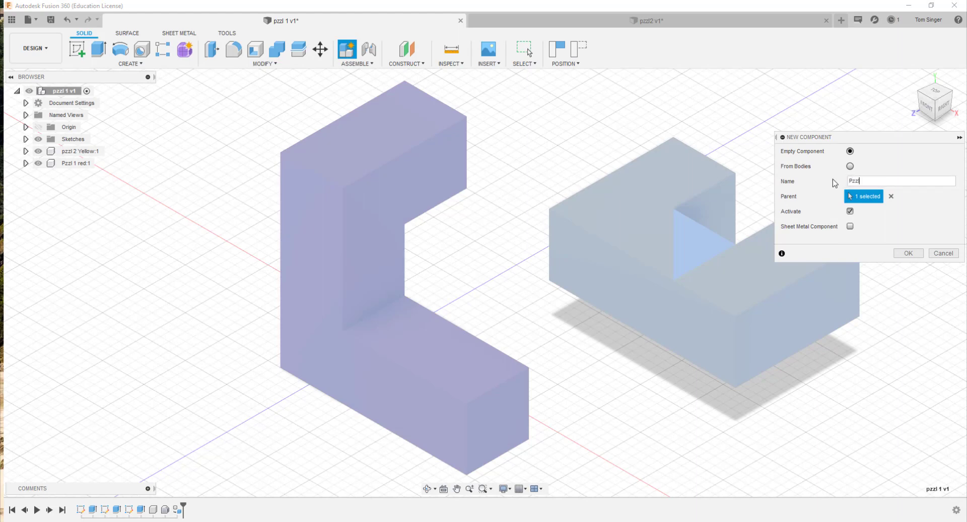
pyautogui.write('3 Blue')
pyautogui.click(910, 254)
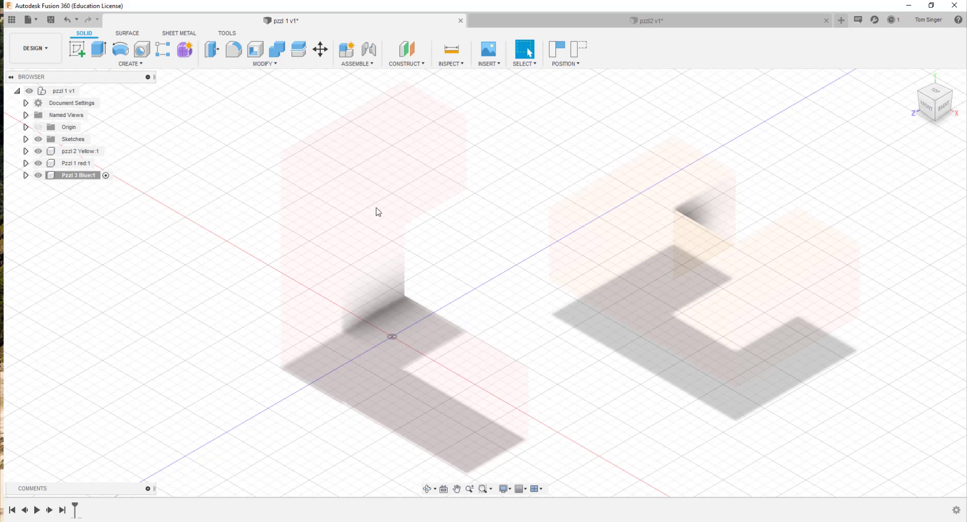
# Step: Sketch a rectangle about 1.16 by 1.43 in on the upper face of the red piece's lower arm, continuing in the components' previous position
pyautogui.click(75, 49)
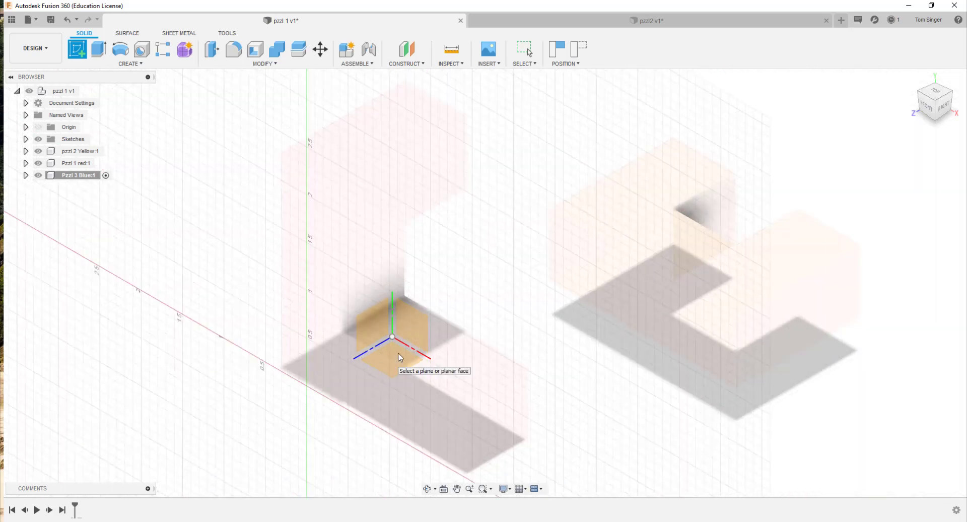
pyautogui.click(411, 328)
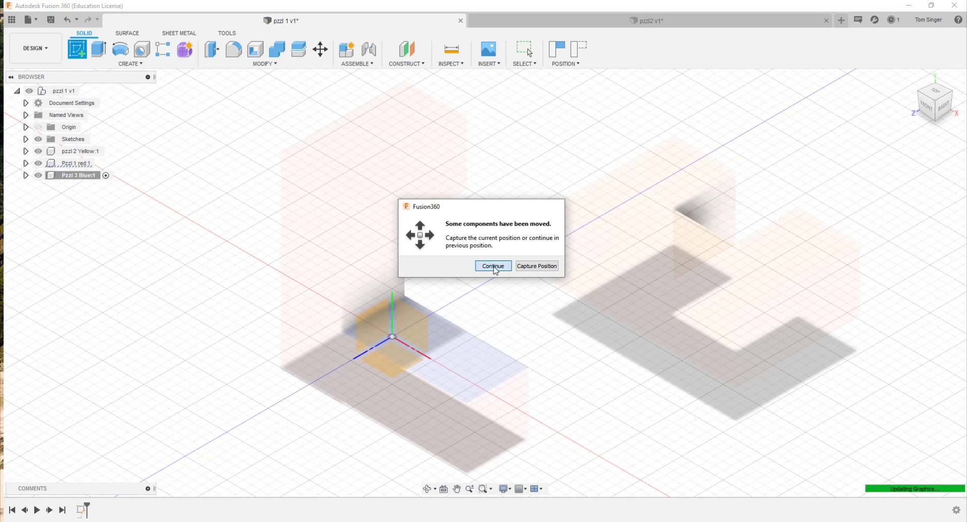
pyautogui.click(493, 266)
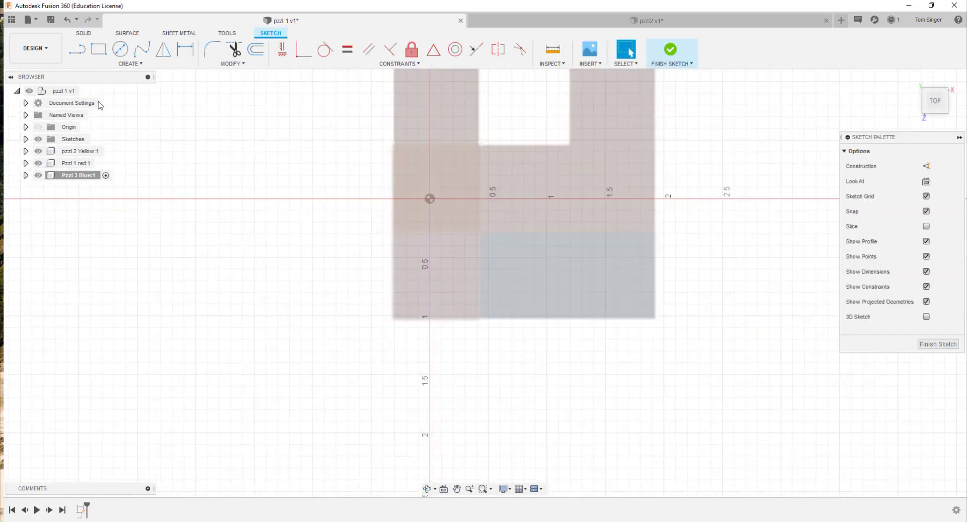
pyautogui.click(99, 50)
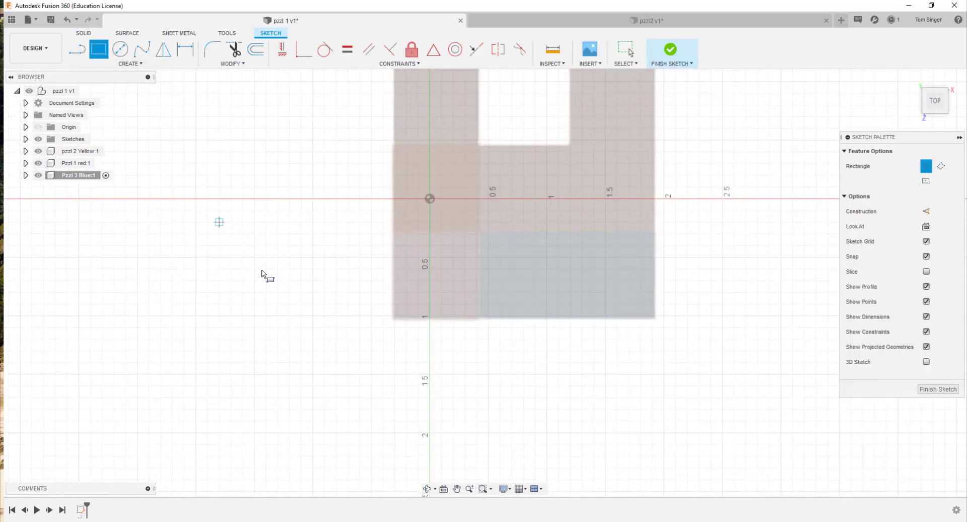
pyautogui.click(224, 149)
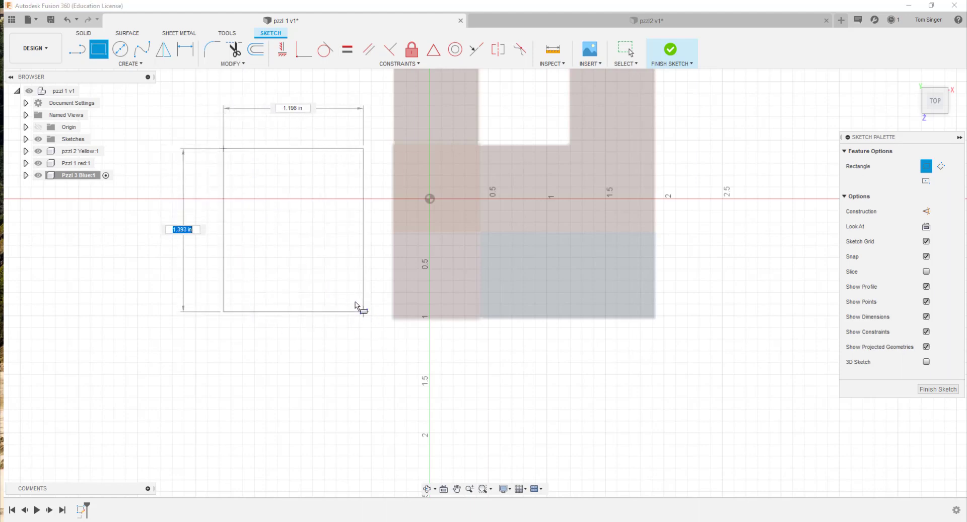
pyautogui.click(360, 316)
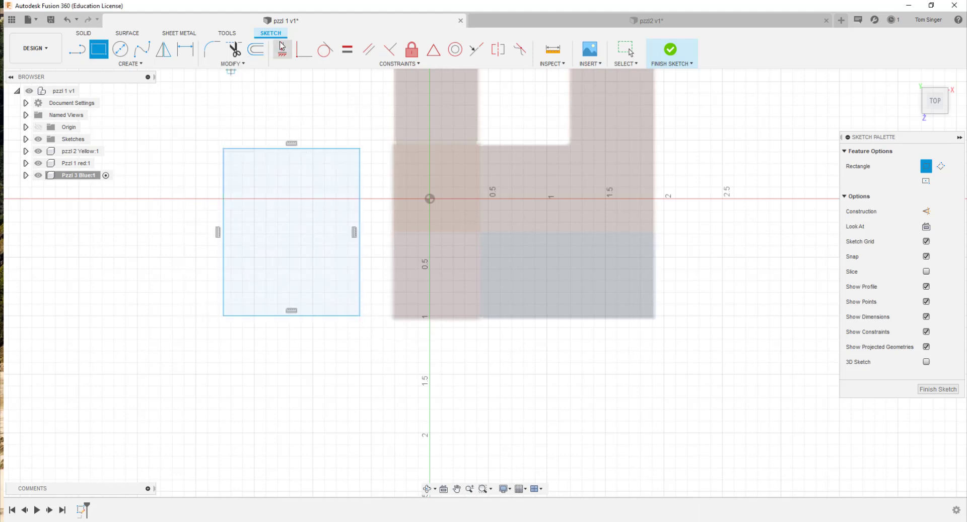
# Step: Dimension the rectangle to 1.50 in wide and 1.50 in high, and finish the sketch
pyautogui.click(178, 54)
pyautogui.click(307, 149)
pyautogui.click(297, 107)
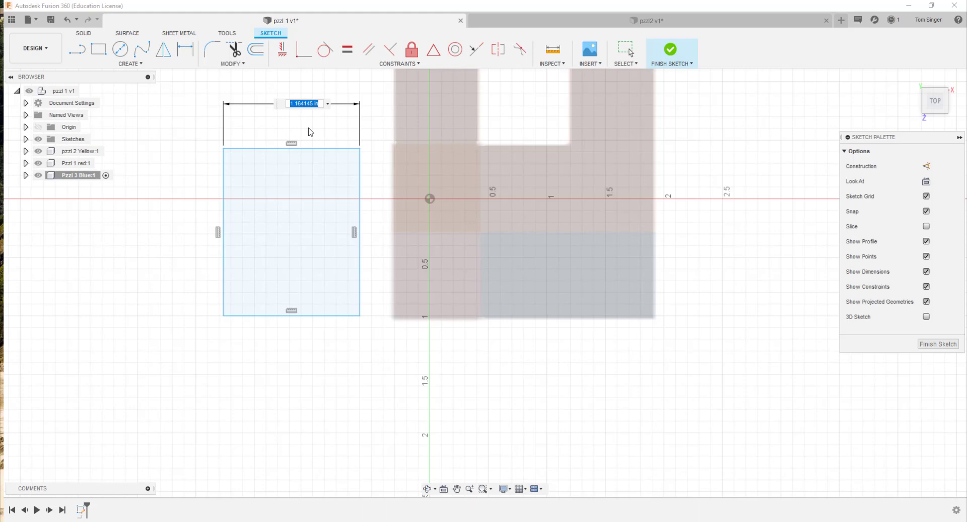
pyautogui.write('1.50')
pyautogui.press('Return')
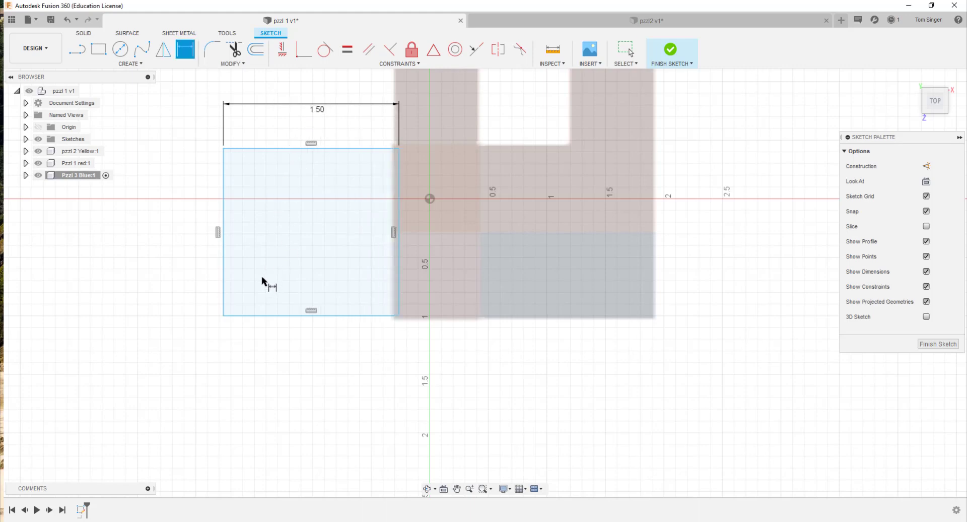
pyautogui.click(224, 243)
pyautogui.click(177, 235)
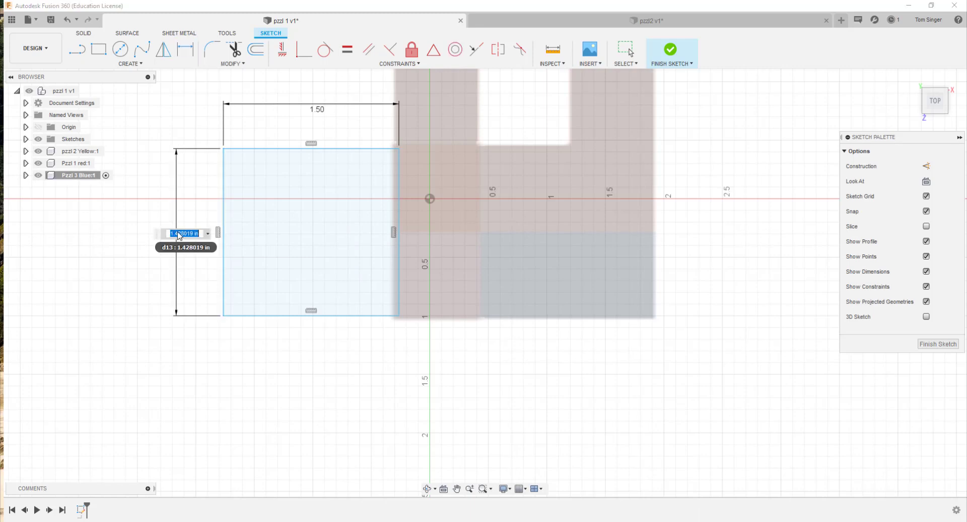
pyautogui.write('1.50')
pyautogui.press('Return')
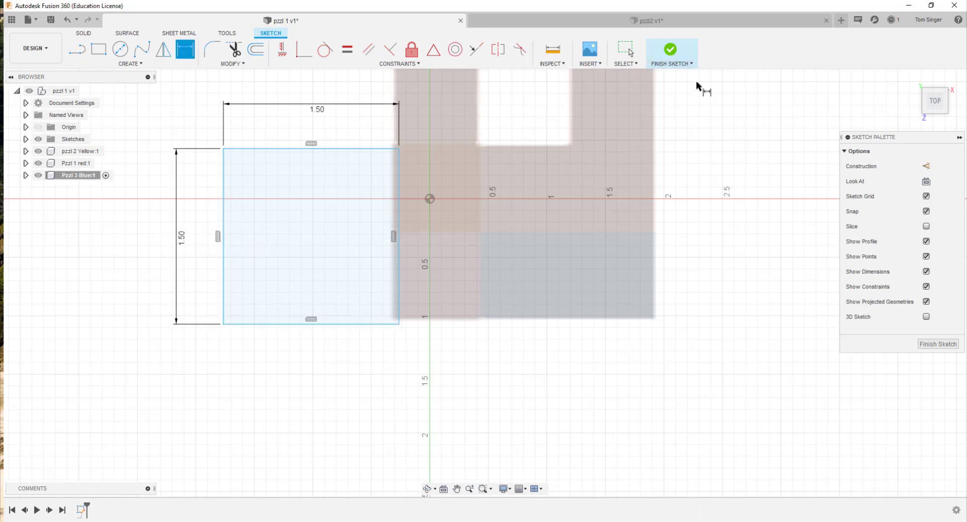
pyautogui.click(659, 55)
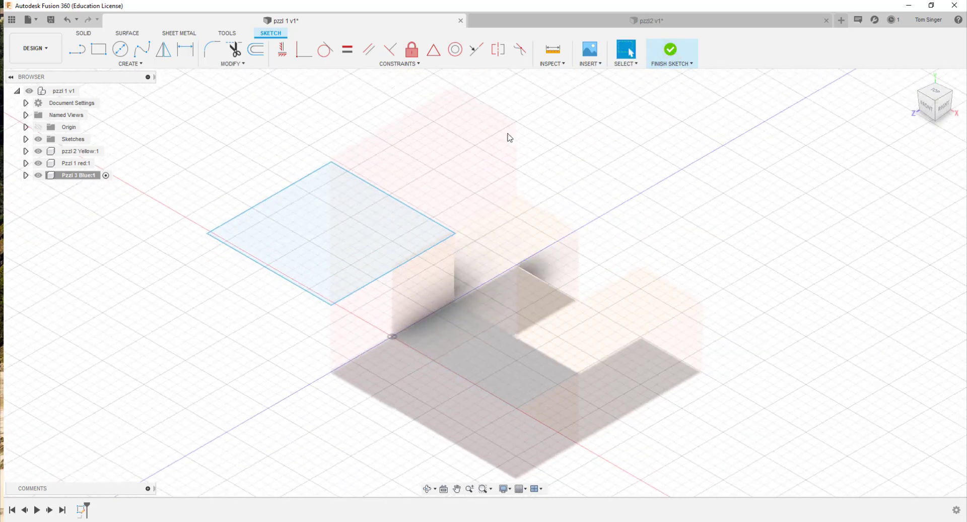
# Step: Extrude the 1.50 in square profile upward by 0.75 in as a new body
pyautogui.click(98, 49)
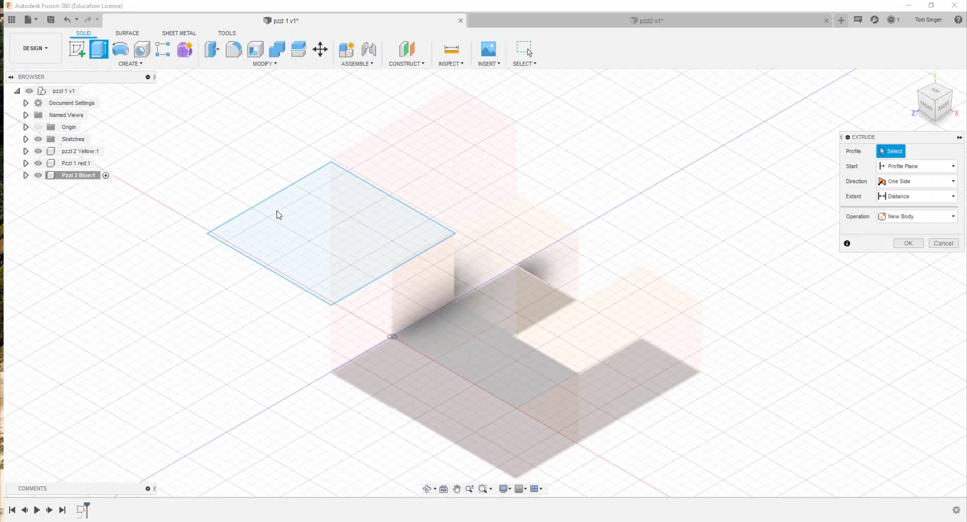
pyautogui.click(308, 227)
pyautogui.moveTo(331, 227); pyautogui.dragTo(330, 197)
pyautogui.moveTo(908, 210); pyautogui.dragTo(844, 210)
pyautogui.press('BackSpace')
pyautogui.write('.75')
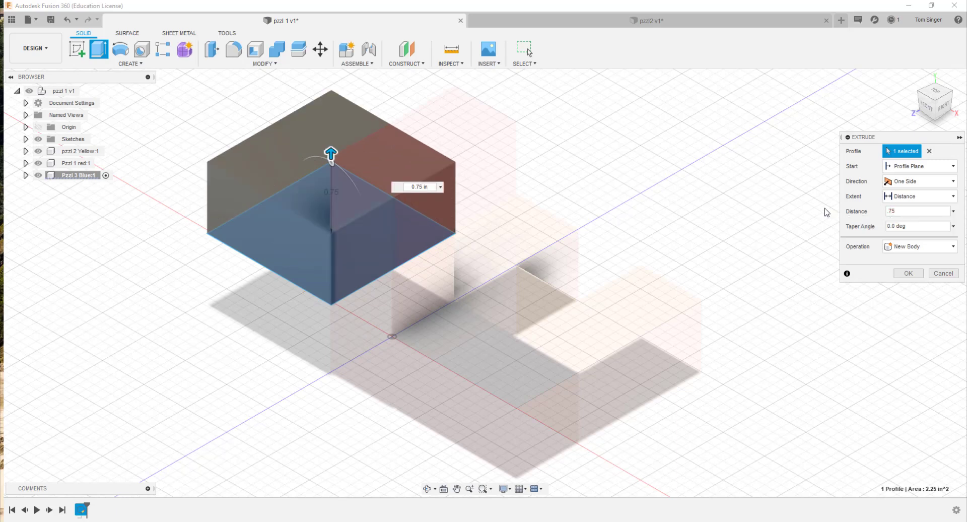
pyautogui.press('Return')
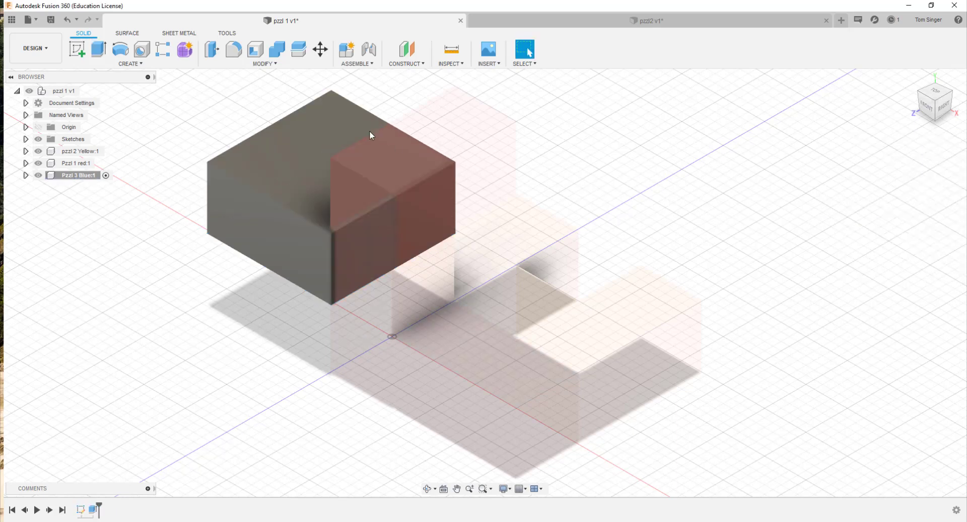
# Step: Sketch a rectangle about 0.75 by 0.70 in on the new block's top face, starting from its rear corner
pyautogui.click(76, 49)
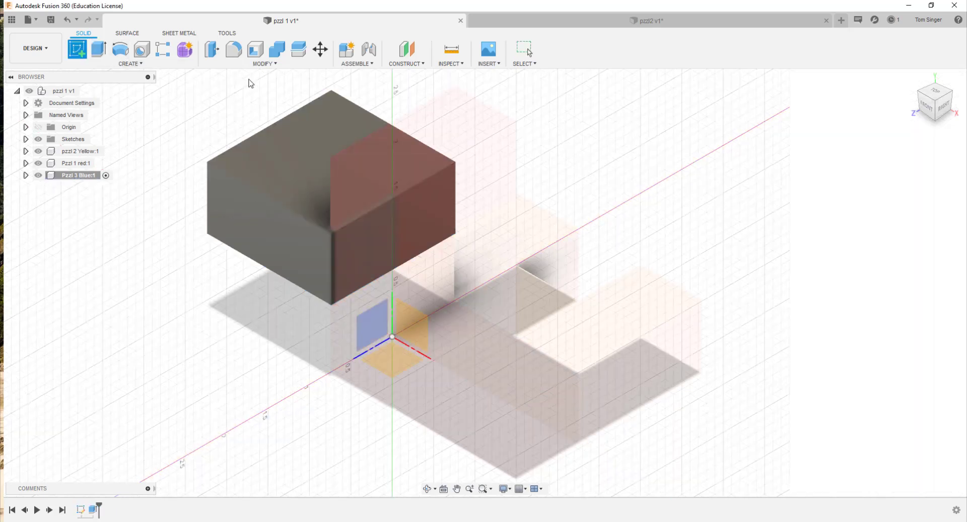
pyautogui.click(330, 120)
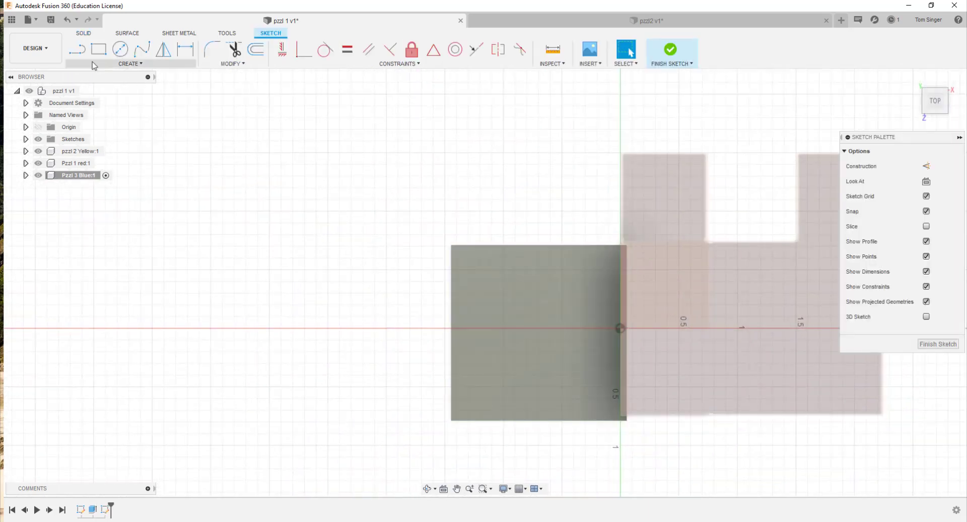
pyautogui.click(97, 50)
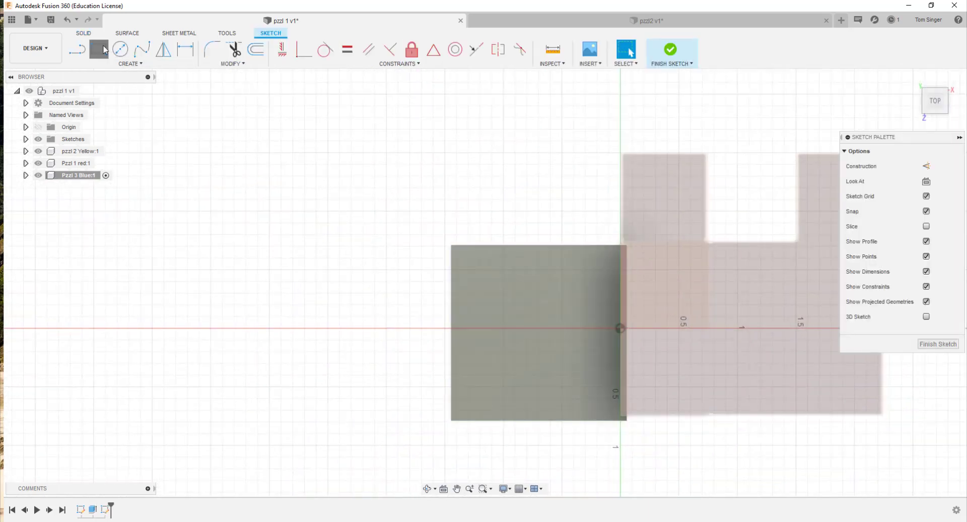
pyautogui.click(451, 245)
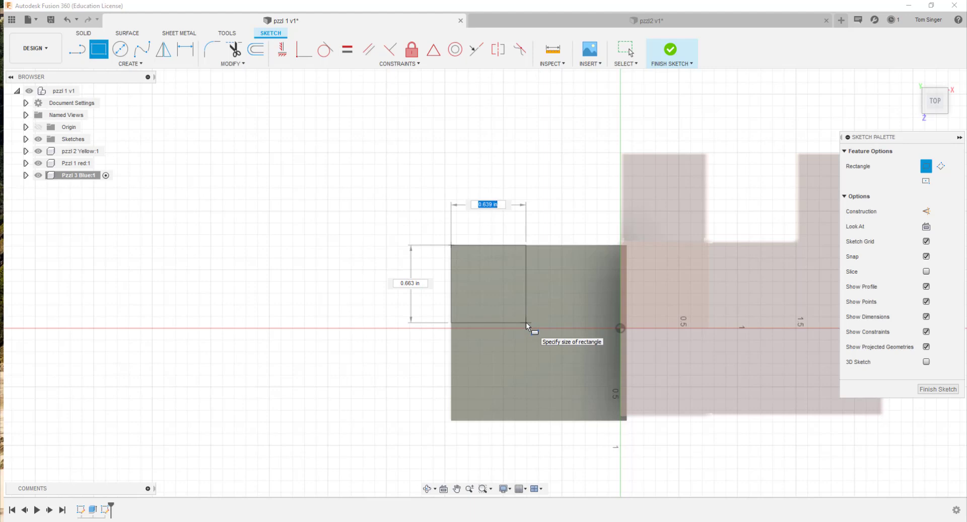
pyautogui.press('Escape')
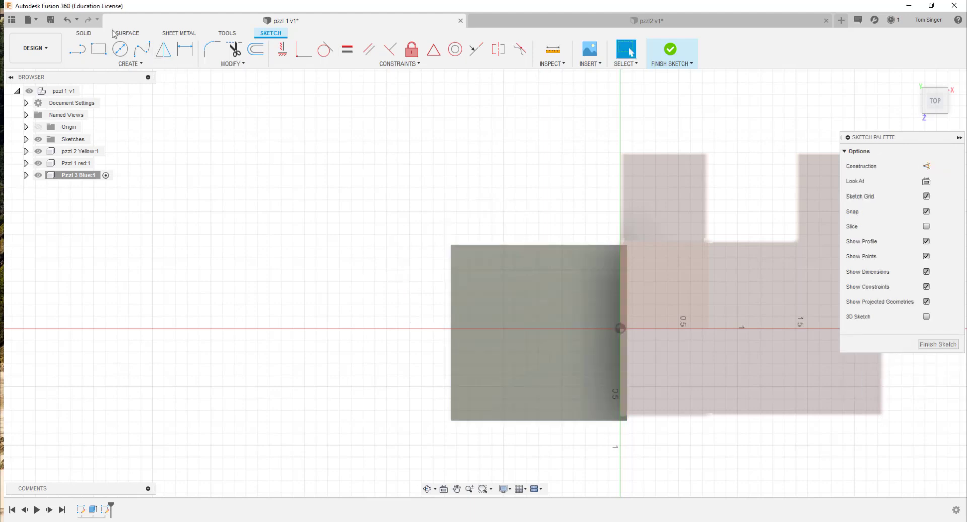
pyautogui.click(100, 53)
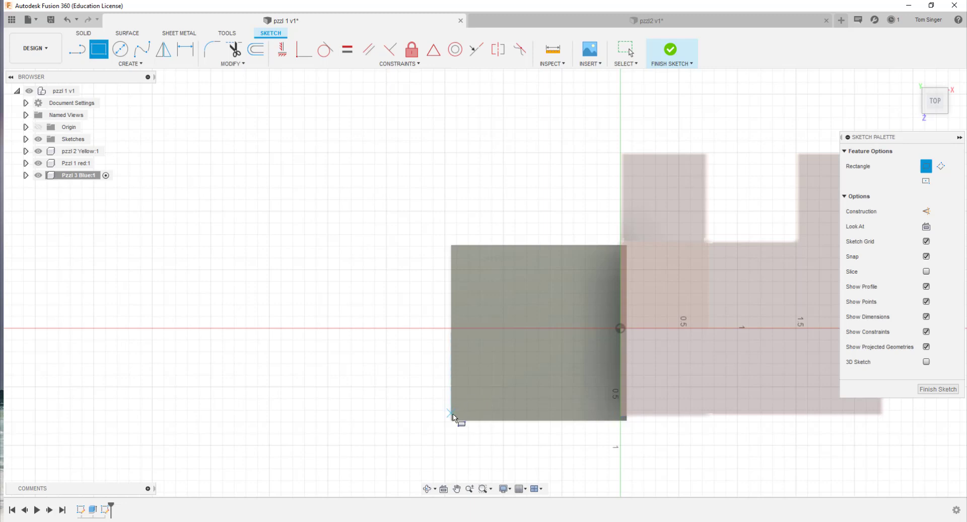
pyautogui.click(452, 245)
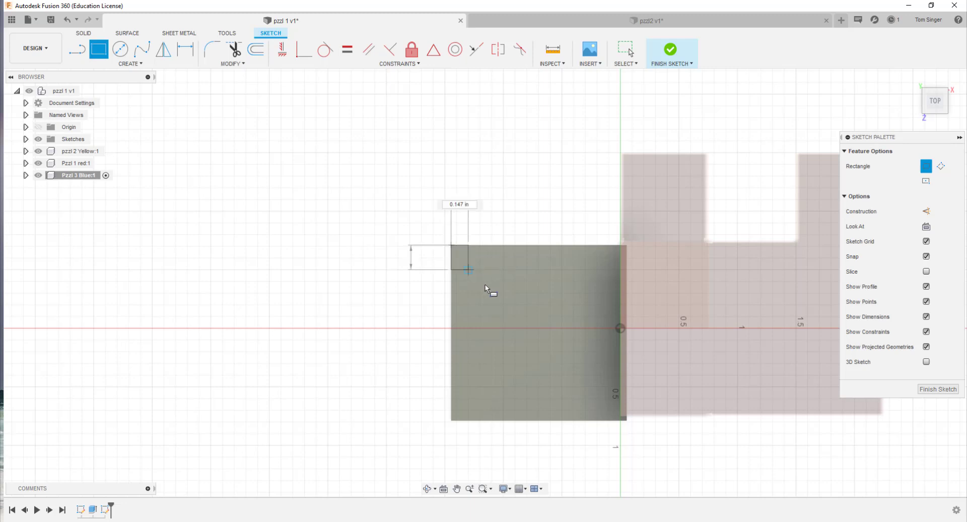
pyautogui.click(536, 326)
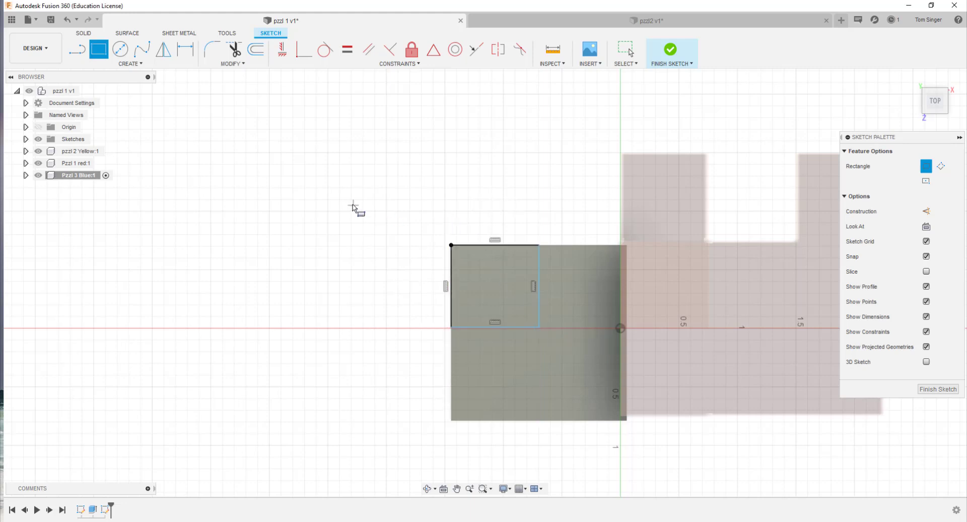
# Step: Dimension the corner rectangle to 0.75 in on both sides and finish the sketch
pyautogui.click(186, 50)
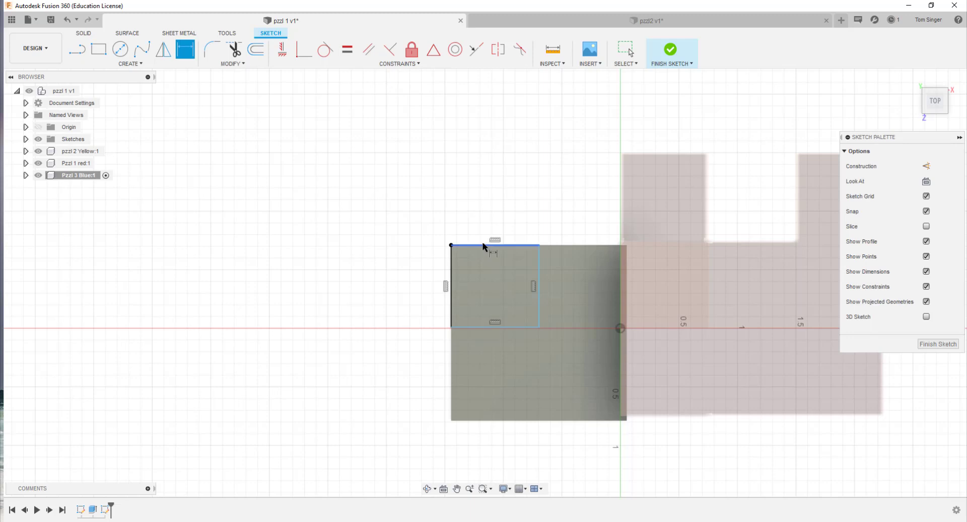
pyautogui.click(483, 245)
pyautogui.click(492, 213)
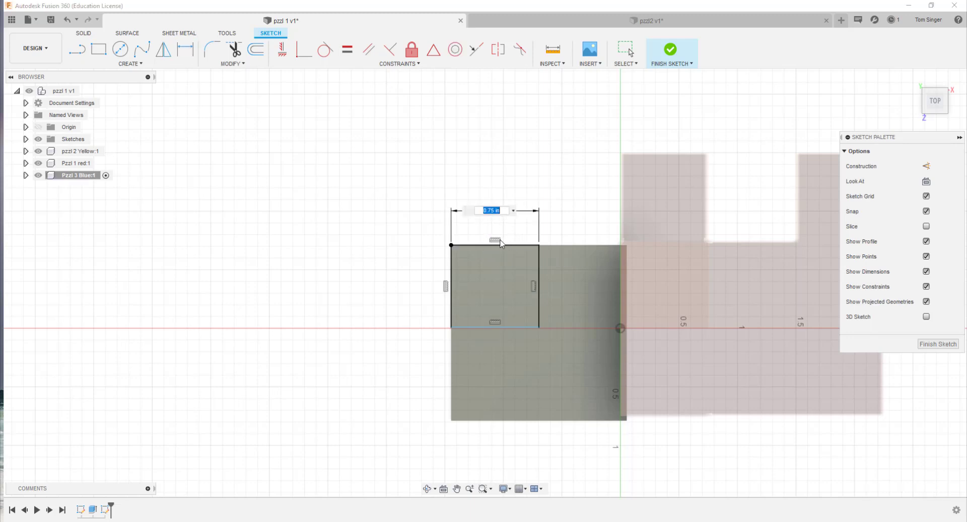
pyautogui.press('Return')
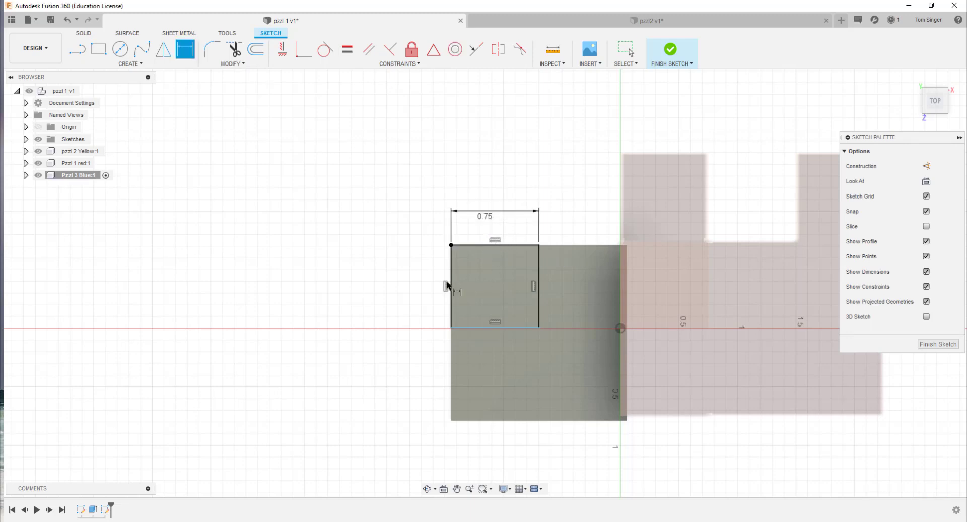
pyautogui.click(446, 285)
pyautogui.click(388, 271)
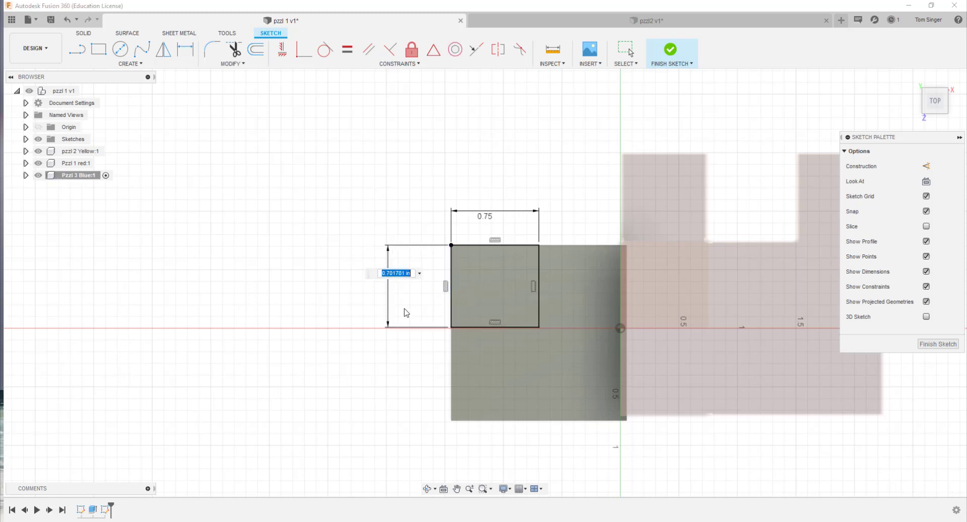
pyautogui.press('BackSpace')
pyautogui.press('Return')
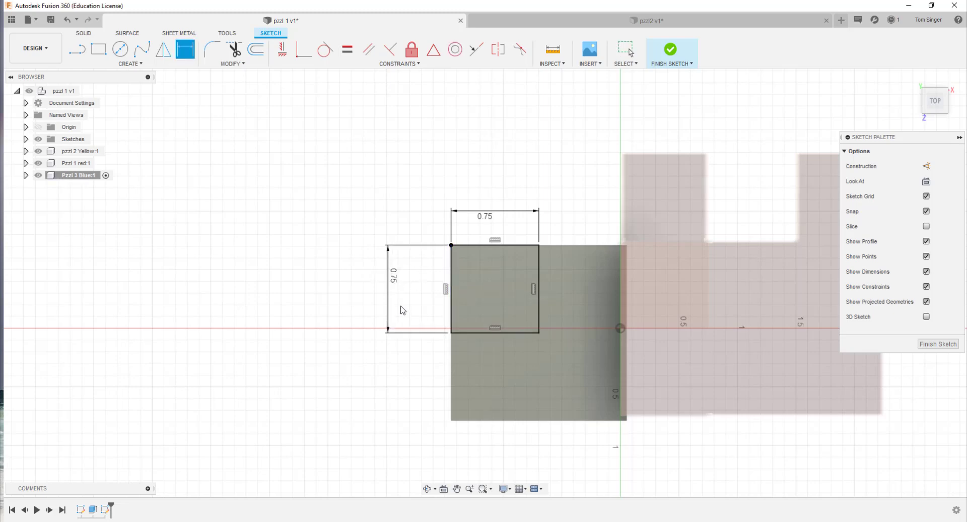
pyautogui.click(673, 52)
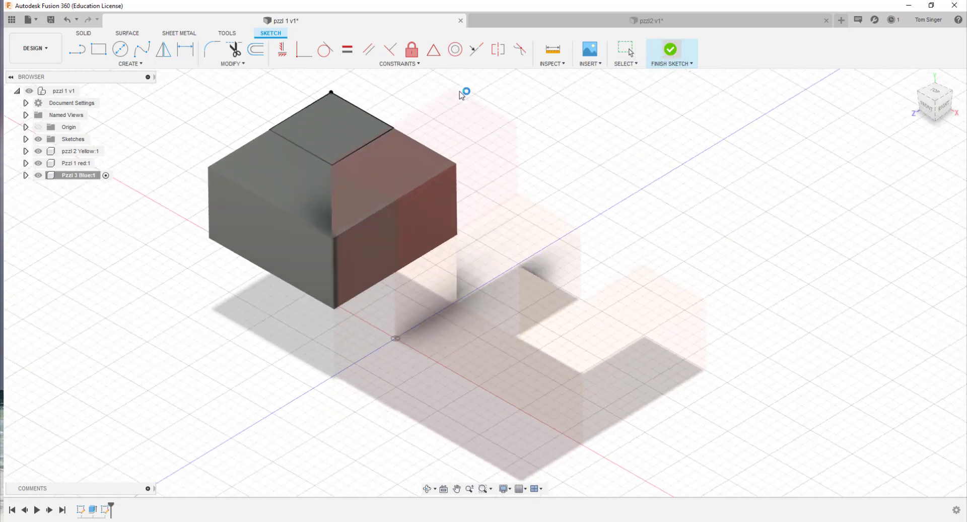
# Step: Extrude the 0.75 in corner square on the block's top face upward by 0.75 in, joined to the block
pyautogui.click(99, 50)
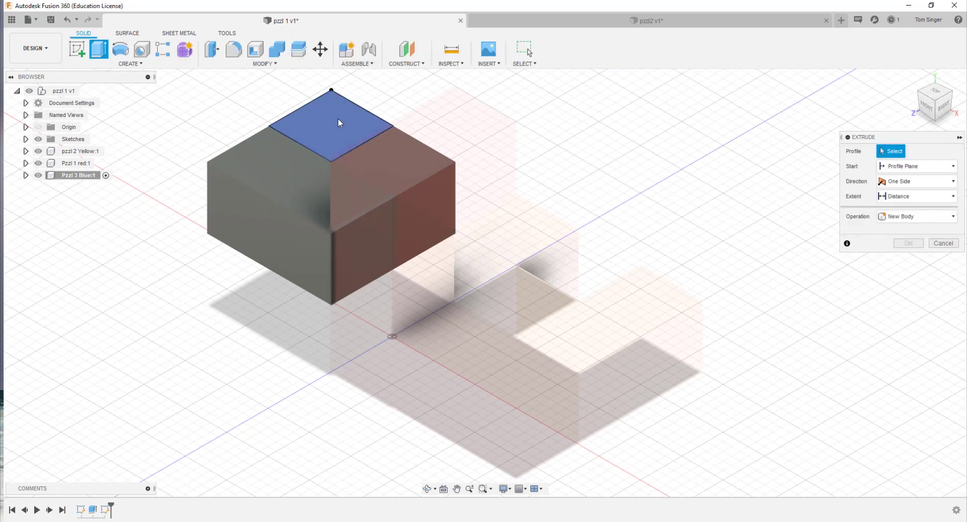
pyautogui.click(331, 124)
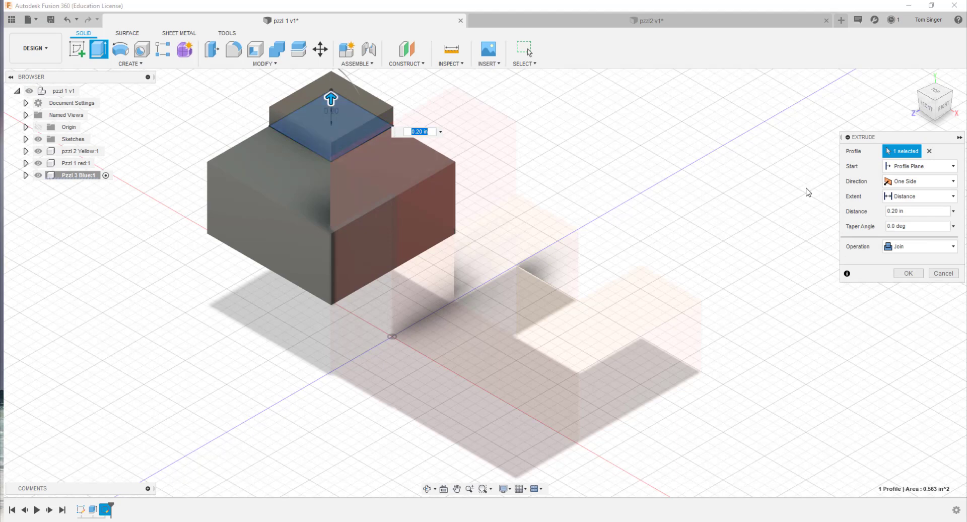
pyautogui.moveTo(899, 210); pyautogui.dragTo(864, 207)
pyautogui.write('.75')
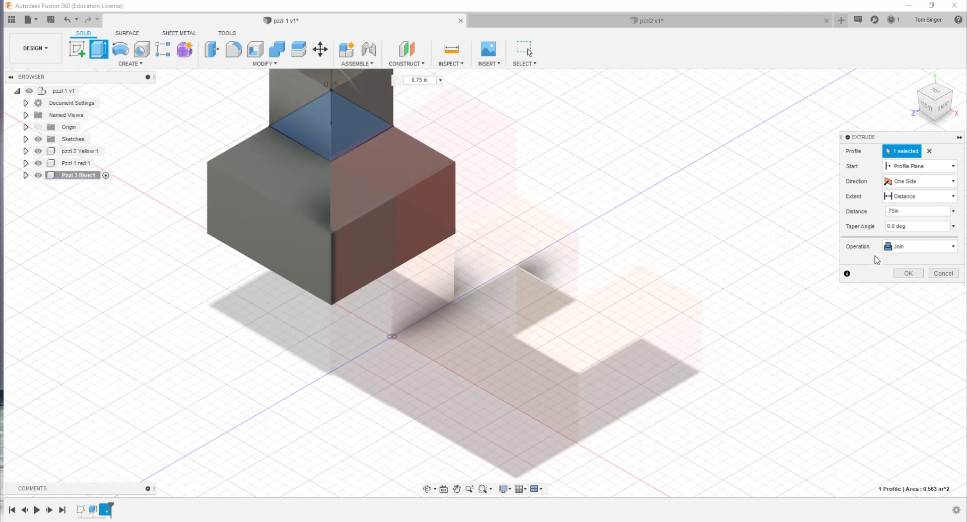
pyautogui.click(908, 273)
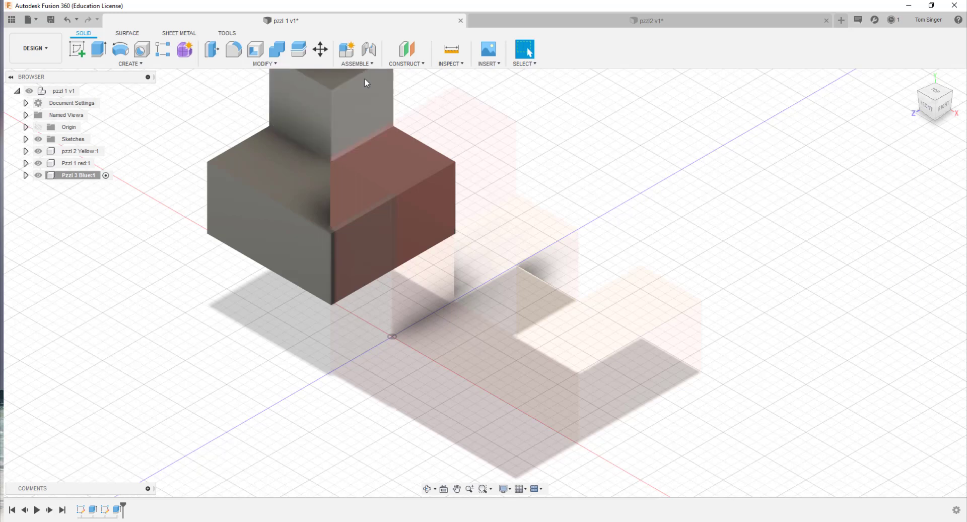
# Step: Save the design as a new version with the description "User Saved"
pyautogui.click(34, 21)
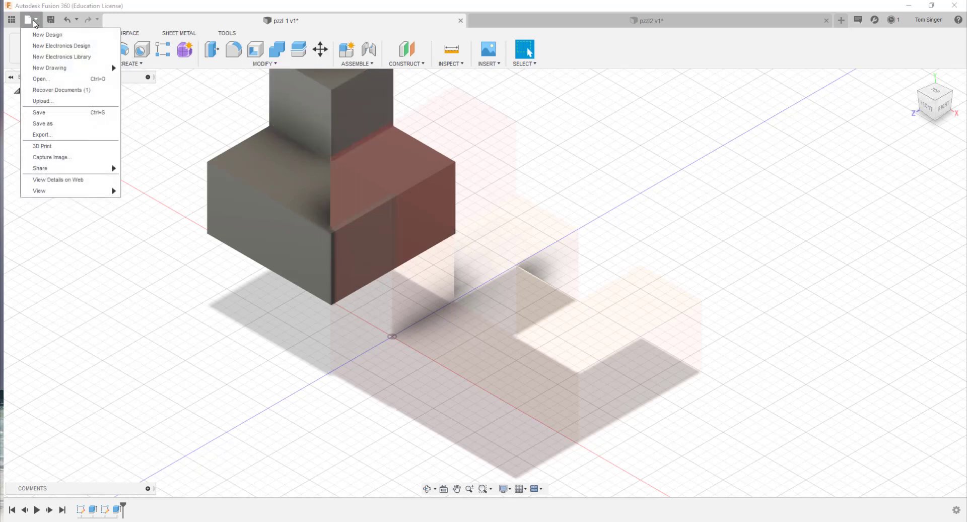
pyautogui.click(44, 112)
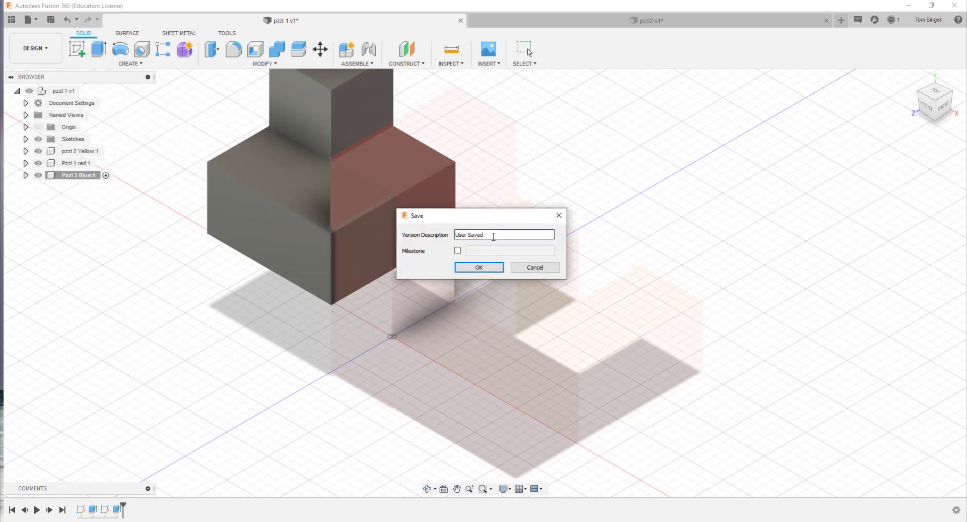
pyautogui.click(483, 269)
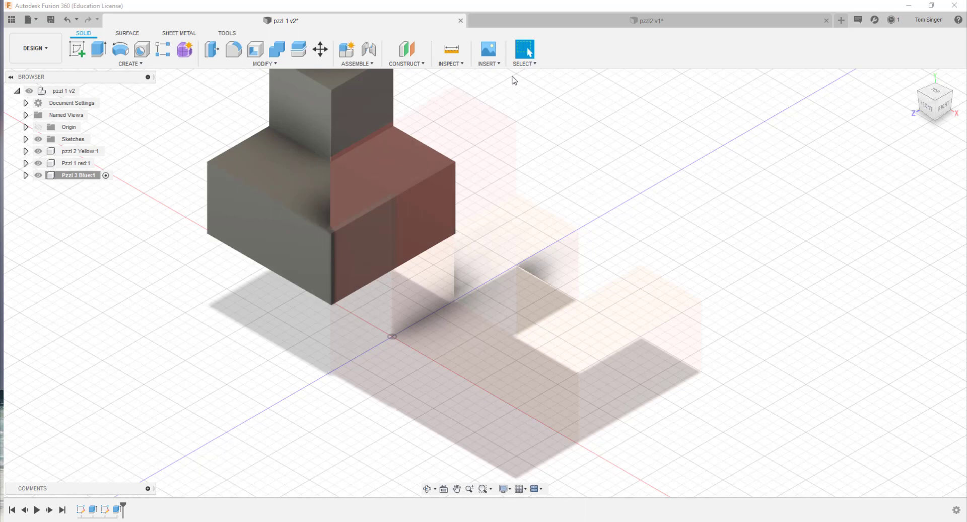
pyautogui.moveTo(514, 71); pyautogui.dragTo(160, 306)
pyautogui.click(162, 310)
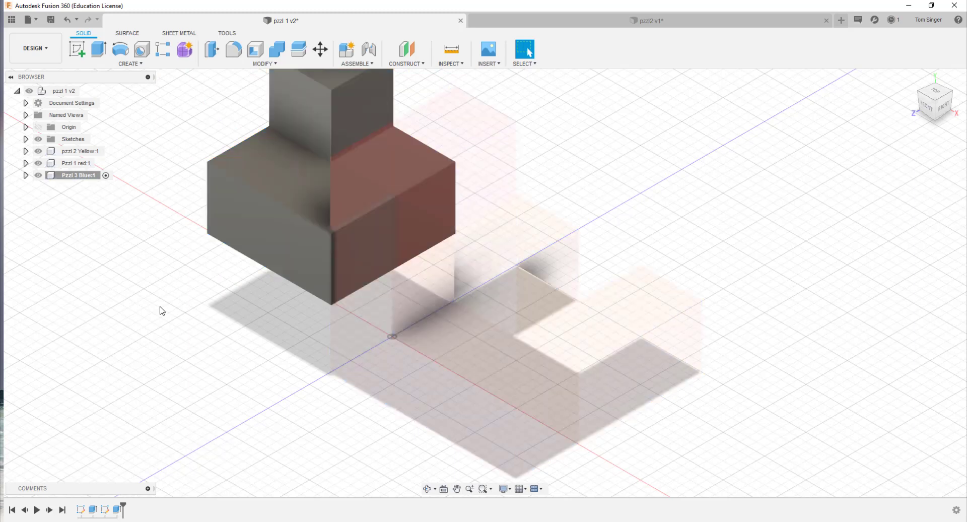
pyautogui.moveTo(160, 86); pyautogui.dragTo(489, 315)
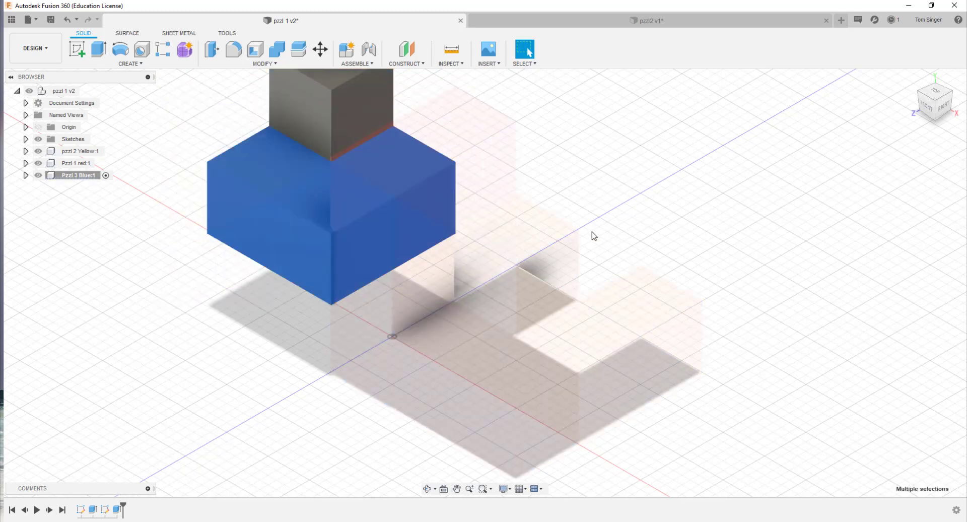
pyautogui.moveTo(597, 233); pyautogui.dragTo(652, 332, button='middle')
pyautogui.scroll(-1, 652, 333)
pyautogui.moveTo(271, 140); pyautogui.dragTo(511, 282)
pyautogui.moveTo(238, 145); pyautogui.dragTo(578, 417)
pyautogui.moveTo(209, 99); pyautogui.dragTo(587, 415)
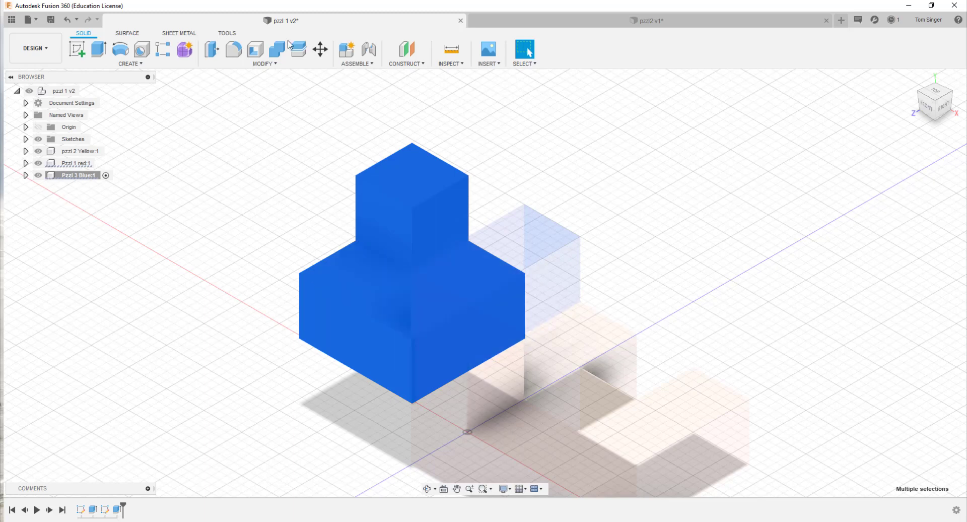
pyautogui.rightClick(346, 289)
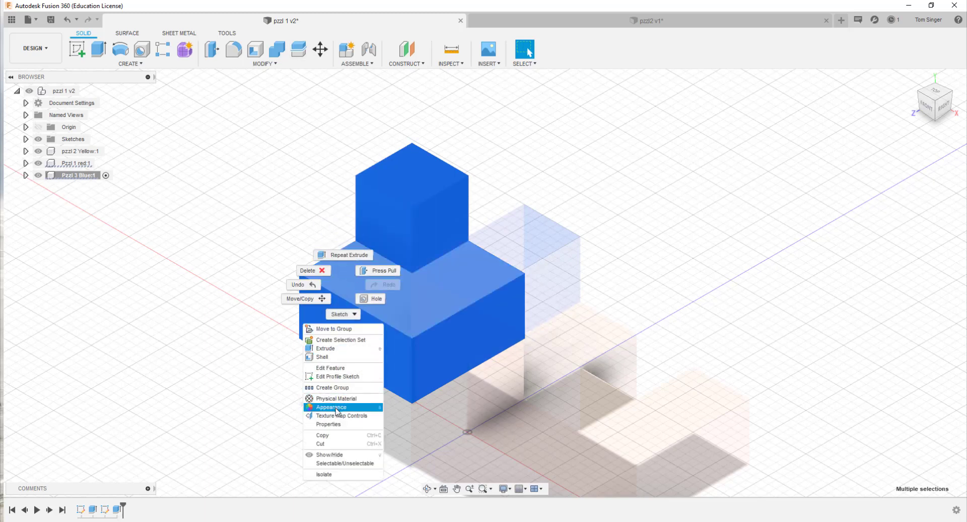
pyautogui.press('Escape')
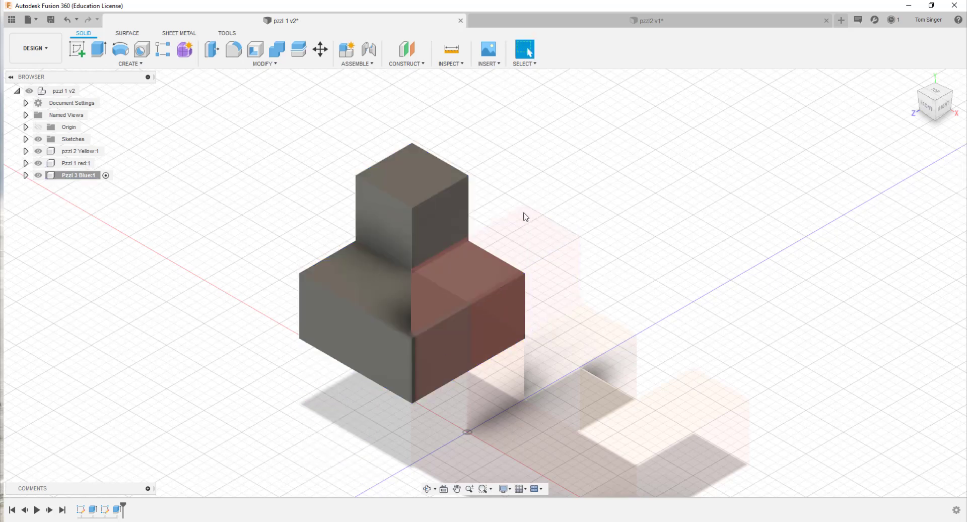
# Step: Move the Pzzl 3 Blue piece clear of the others and apply the Paint - Enamel Glossy (Blue) appearance to its body
pyautogui.moveTo(385, 292); pyautogui.dragTo(202, 236)
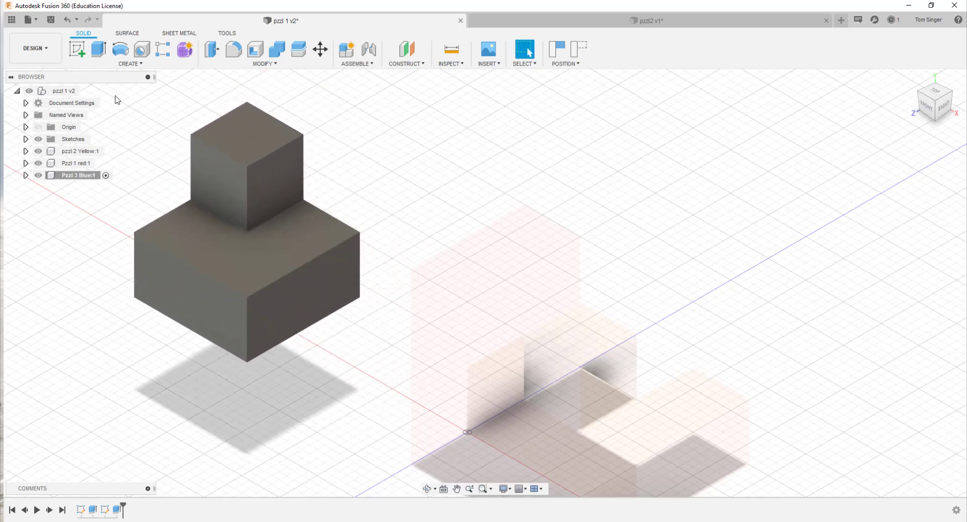
pyautogui.moveTo(116, 91); pyautogui.dragTo(386, 374)
pyautogui.rightClick(275, 243)
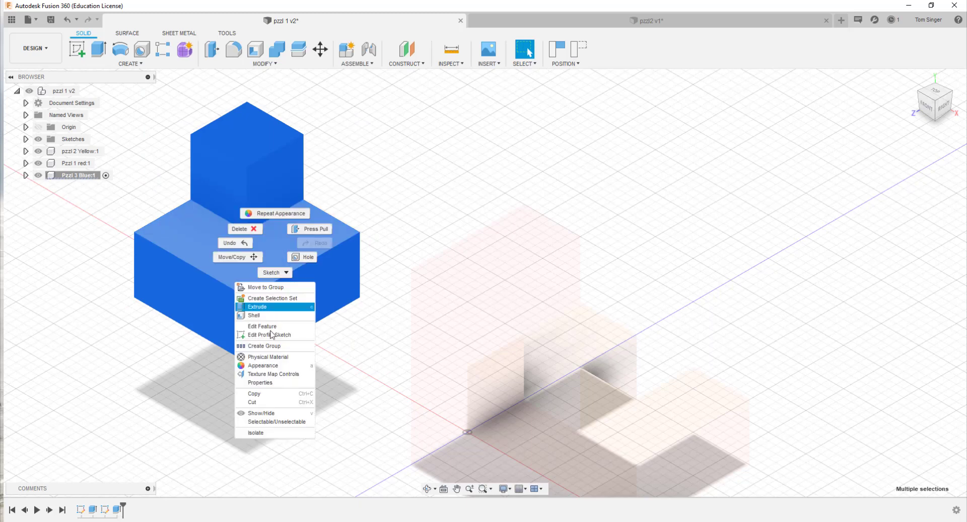
pyautogui.click(274, 366)
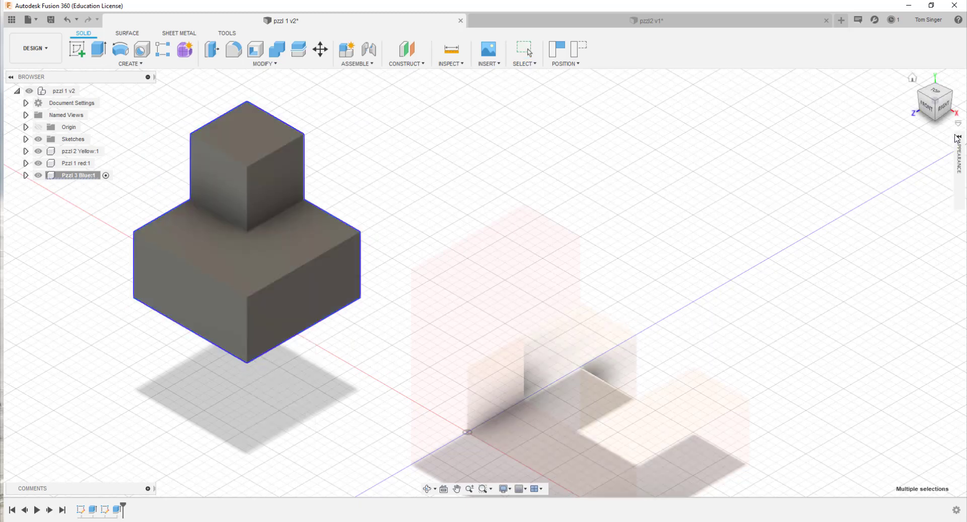
pyautogui.click(959, 138)
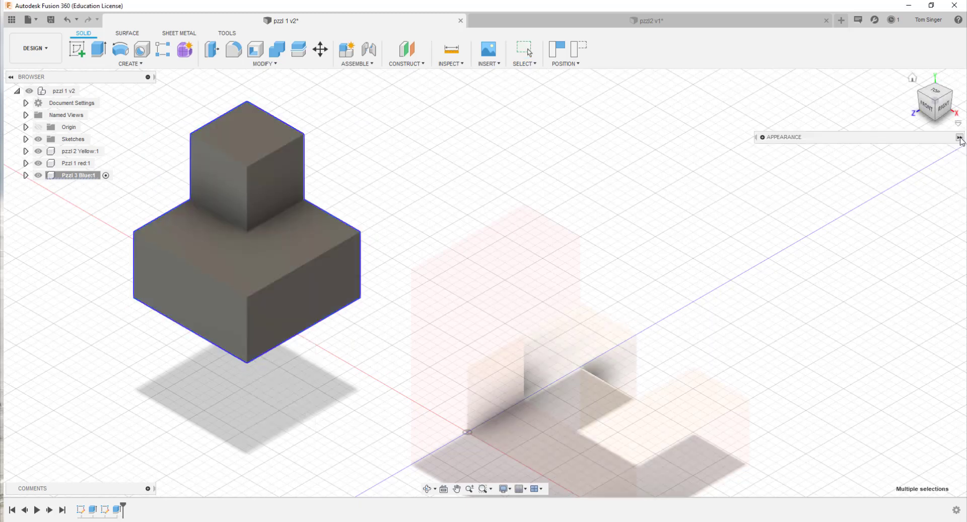
pyautogui.click(763, 138)
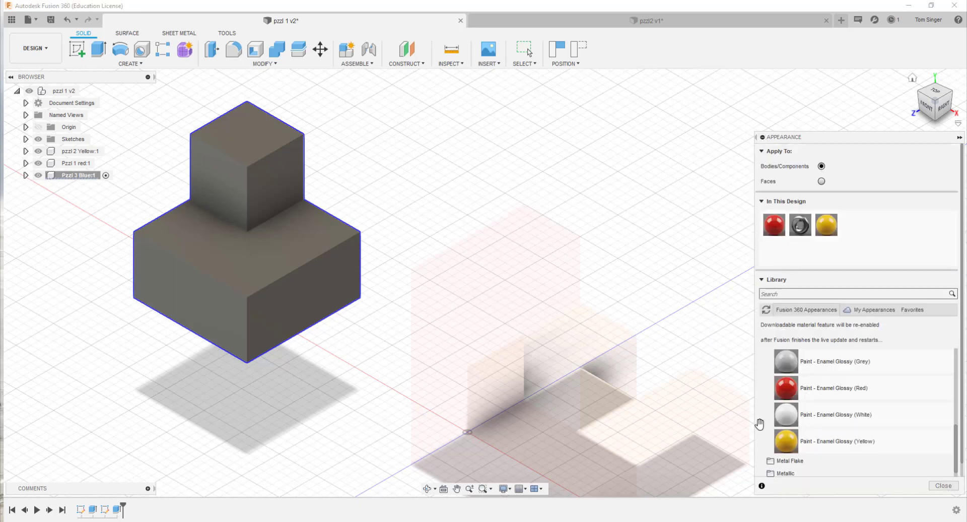
pyautogui.scroll(-1, 826, 372)
pyautogui.scroll(3, 819, 385)
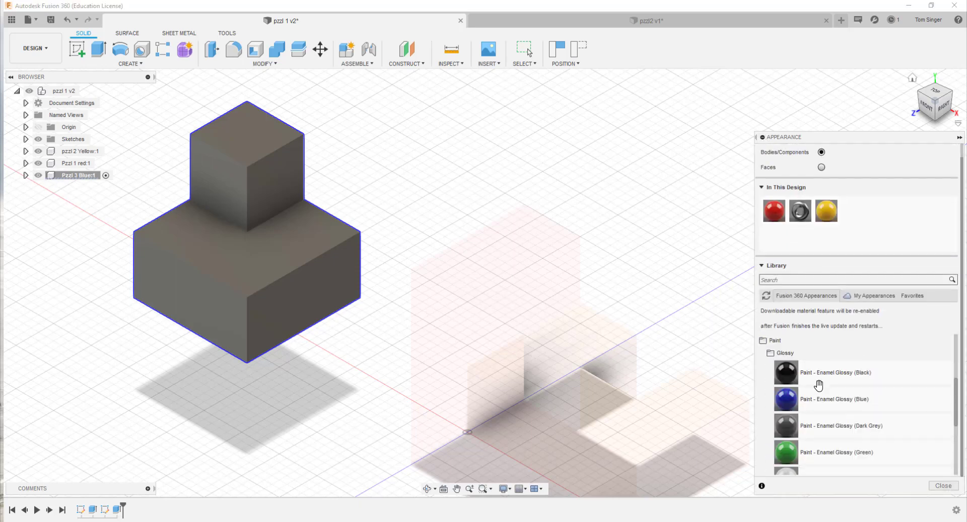
pyautogui.moveTo(784, 400)
pyautogui.mouseDown()
pyautogui.moveTo(859, 331)
pyautogui.moveTo(758, 232)
pyautogui.moveTo(775, 242)
pyautogui.moveTo(769, 418)
pyautogui.moveTo(754, 374)
pyautogui.moveTo(272, 247)
pyautogui.mouseUp()
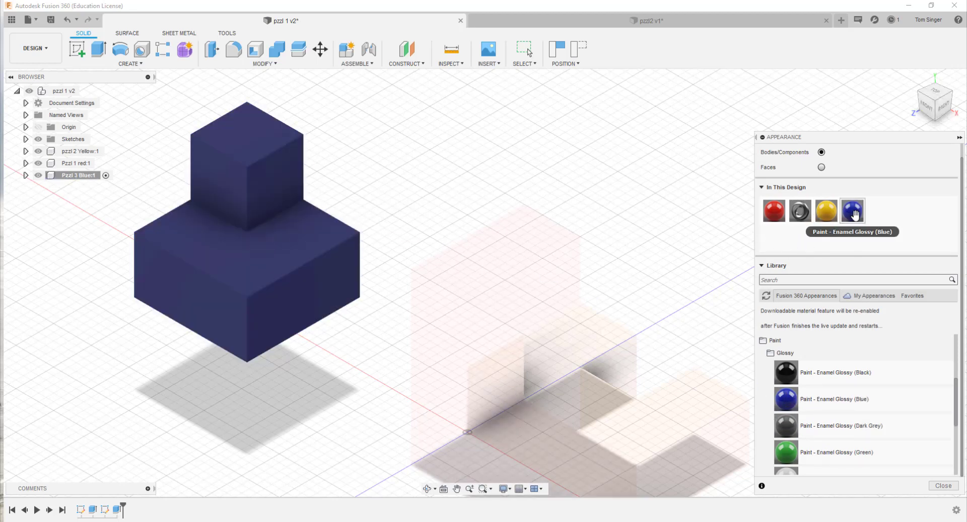
pyautogui.click(959, 138)
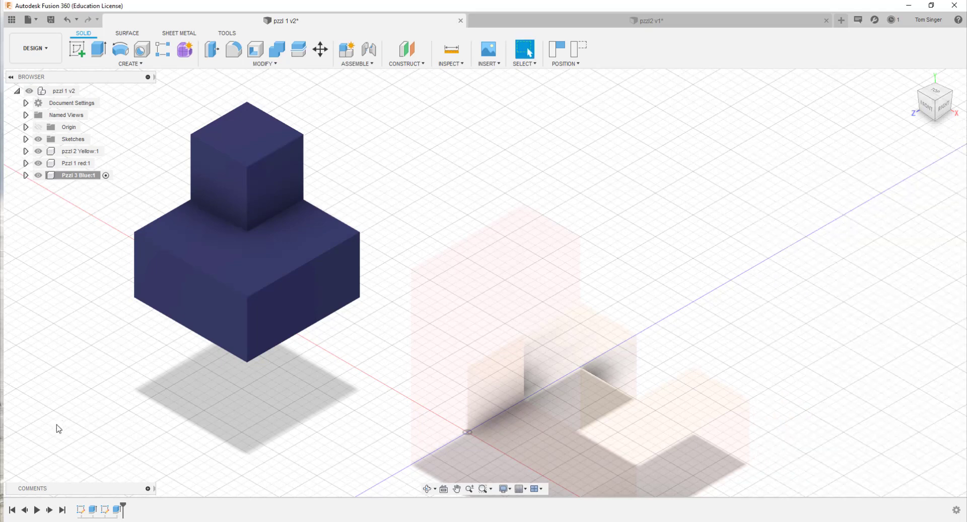
# Step: Activate the red, blue and yellow components in turn to view each piece on its own
pyautogui.scroll(-5, 483, 282)
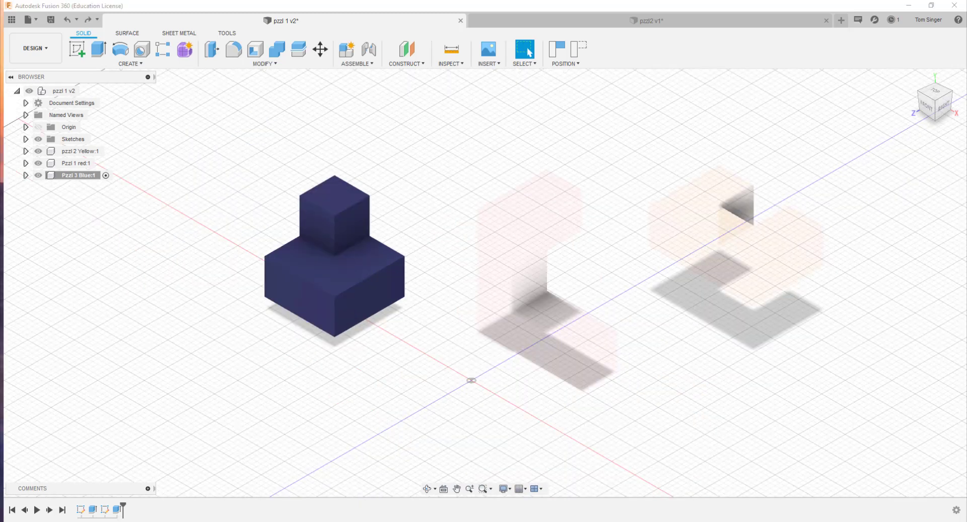
pyautogui.click(104, 163)
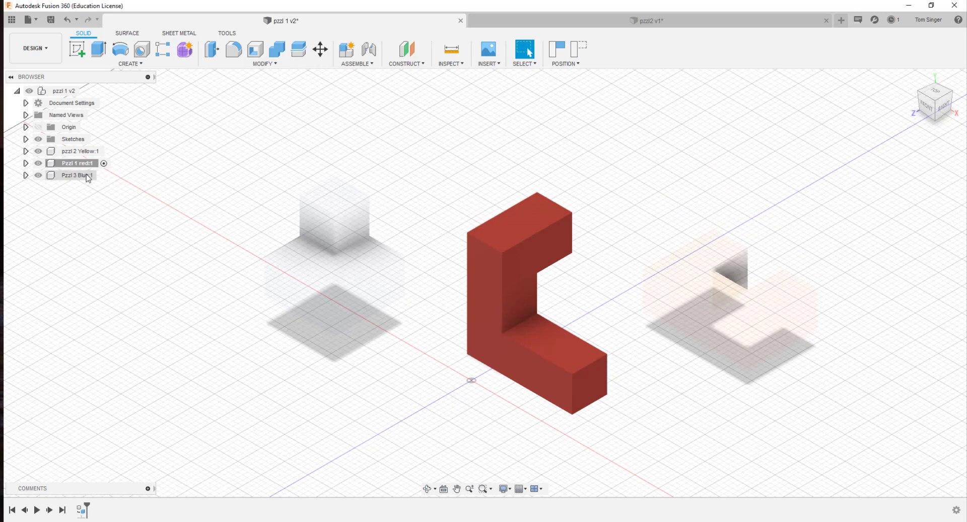
pyautogui.click(105, 176)
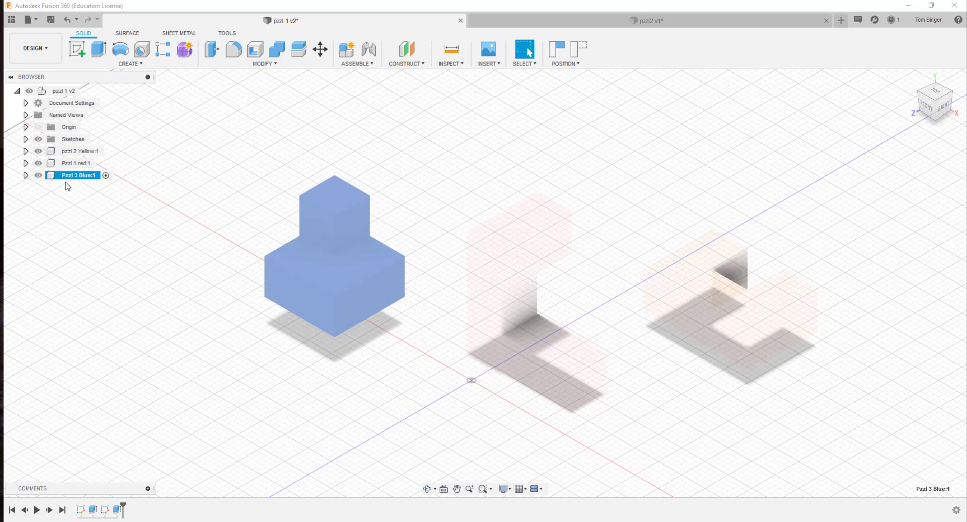
pyautogui.click(111, 151)
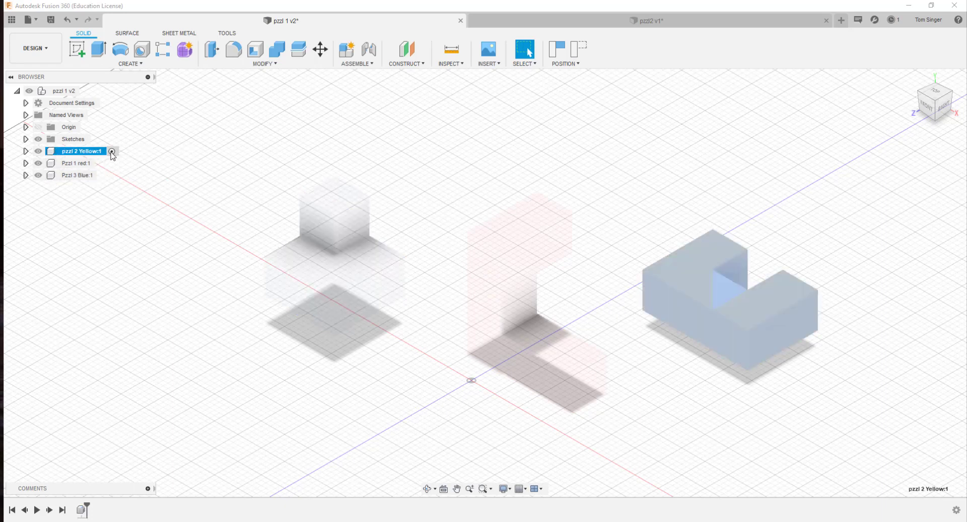
pyautogui.click(535, 164)
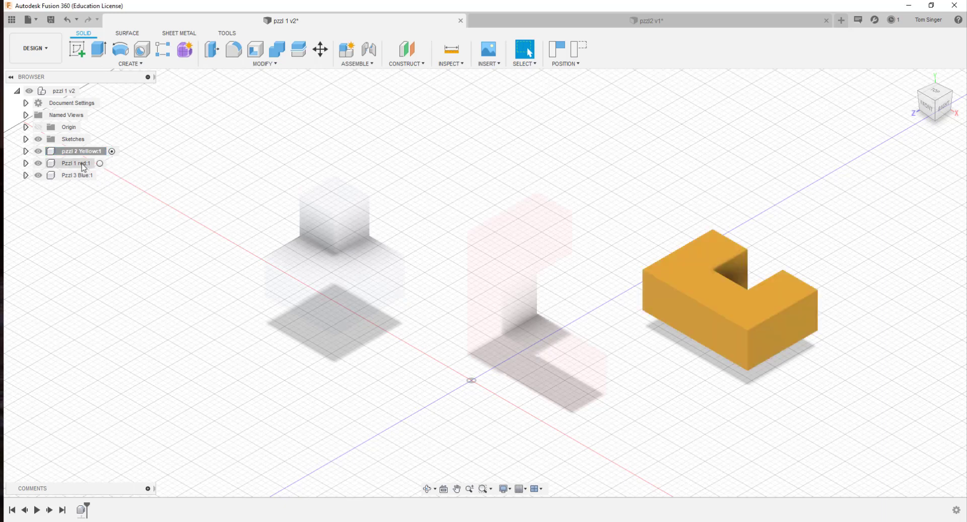
# Step: Activate the Pzzl 1 red component and ground it, capturing the current position of the moved components
pyautogui.click(83, 166)
pyautogui.click(101, 164)
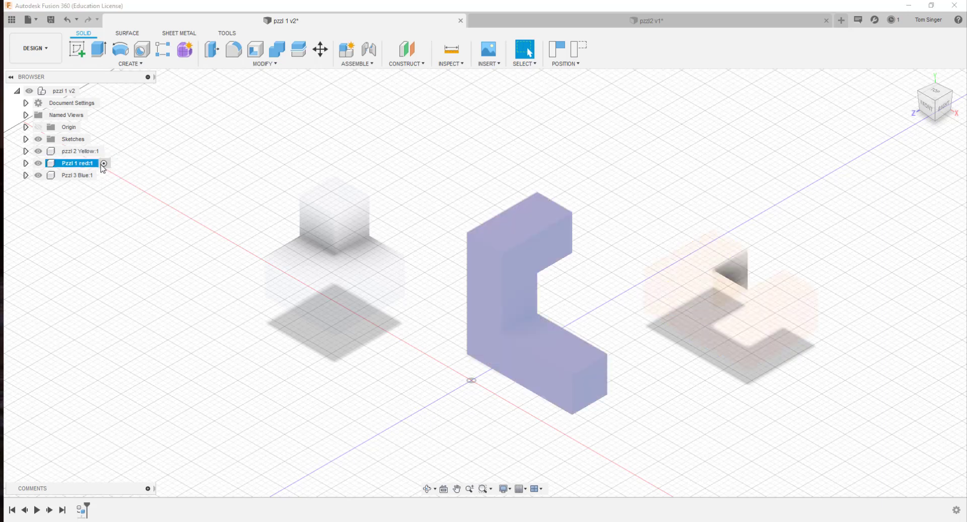
pyautogui.click(447, 146)
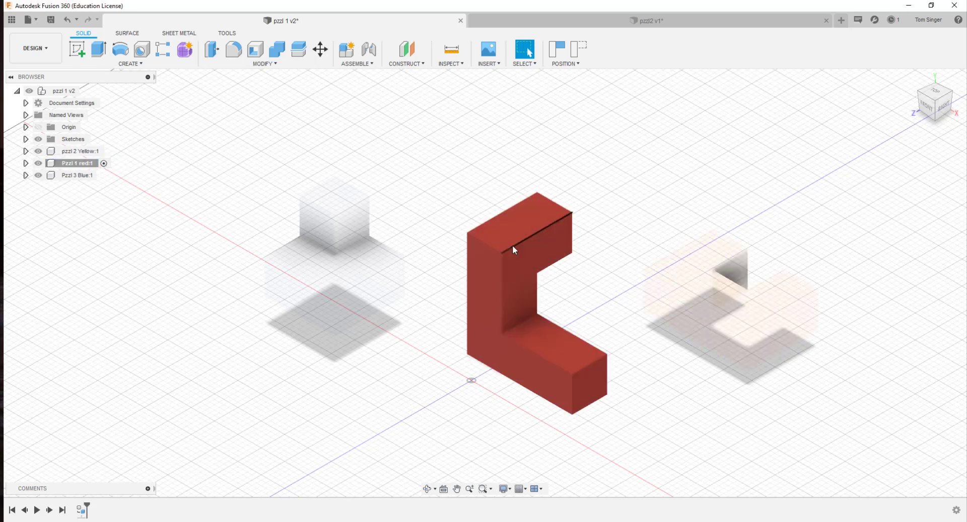
pyautogui.rightClick(79, 167)
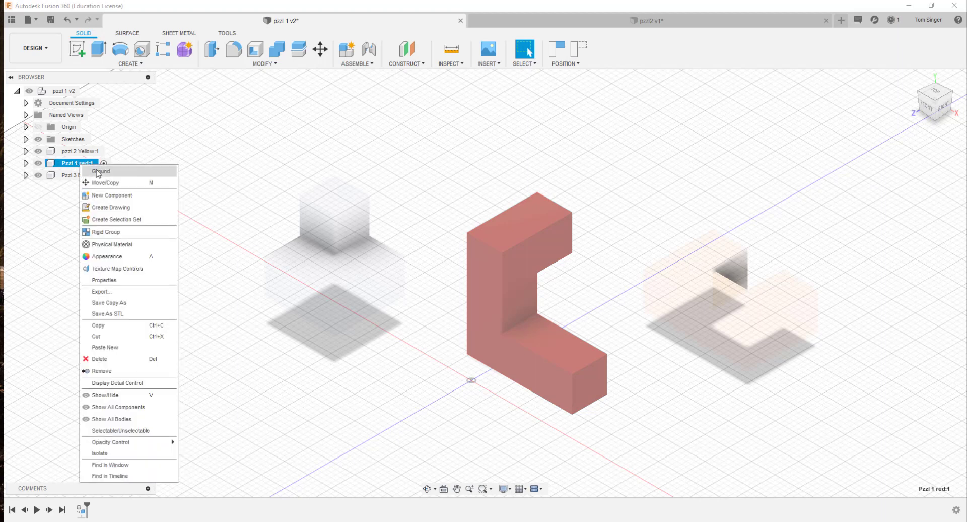
pyautogui.click(99, 171)
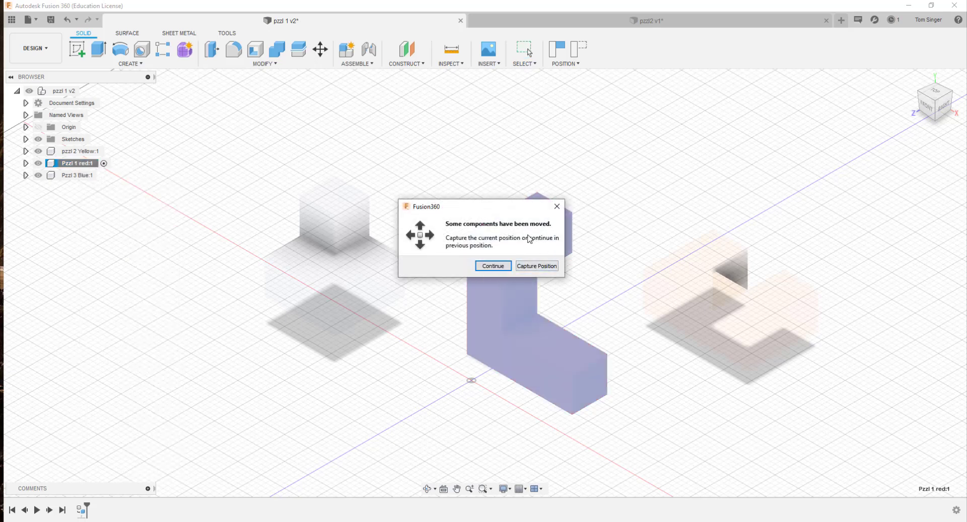
pyautogui.click(547, 267)
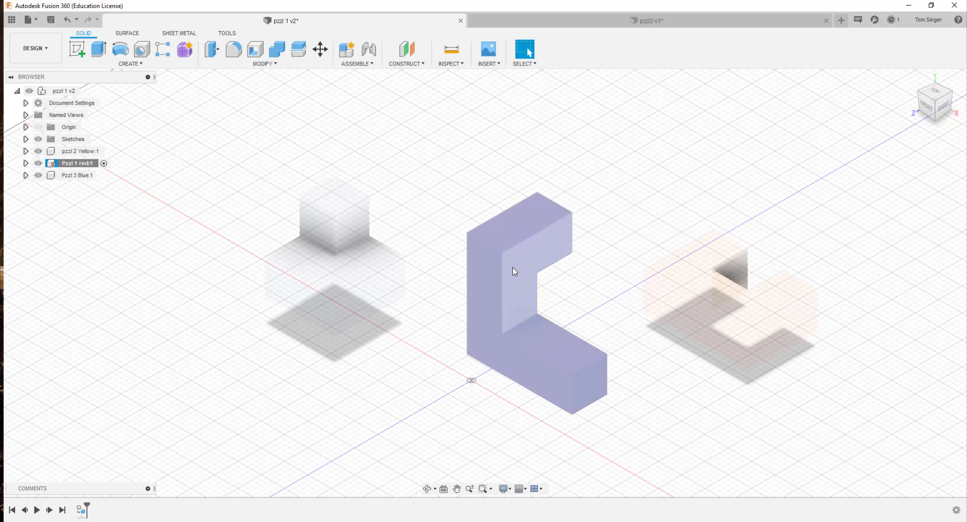
pyautogui.press('Escape')
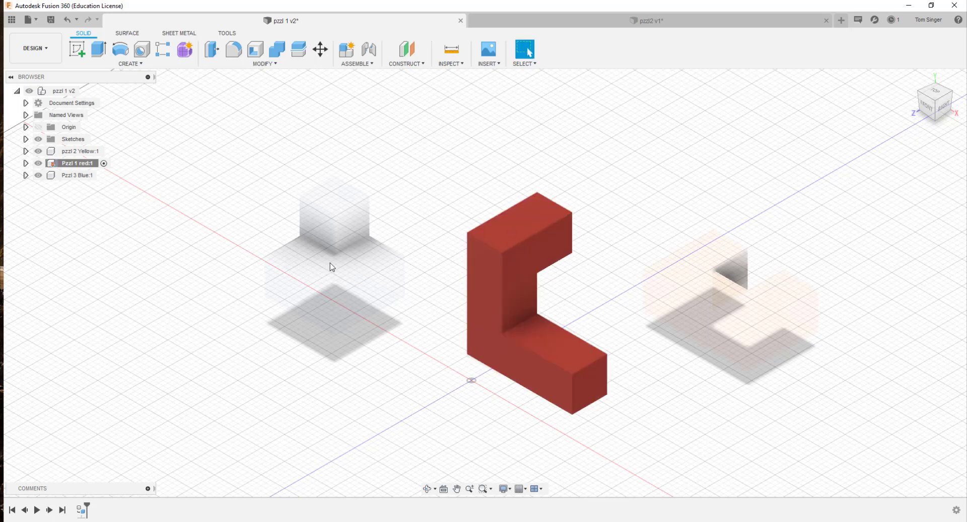
# Step: Move the blue and yellow pieces further away from the red piece and activate the top-level pzzl 1 assembly
pyautogui.moveTo(332, 256); pyautogui.dragTo(314, 213)
pyautogui.moveTo(701, 286); pyautogui.dragTo(749, 183)
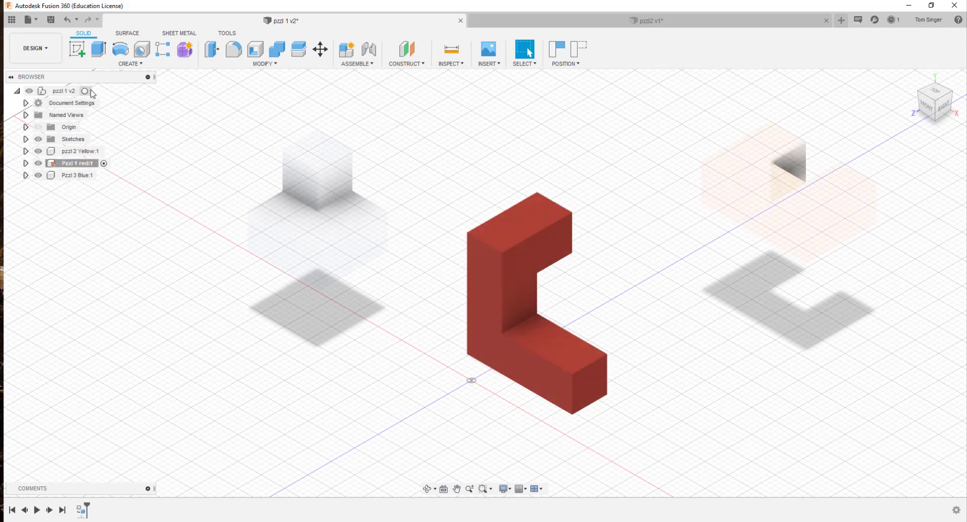
pyautogui.click(85, 91)
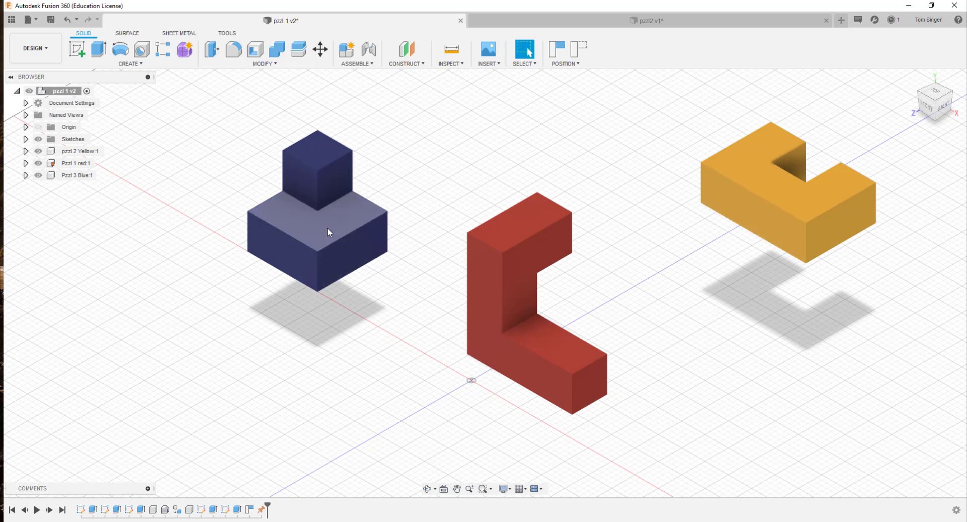
pyautogui.moveTo(301, 215); pyautogui.dragTo(310, 193)
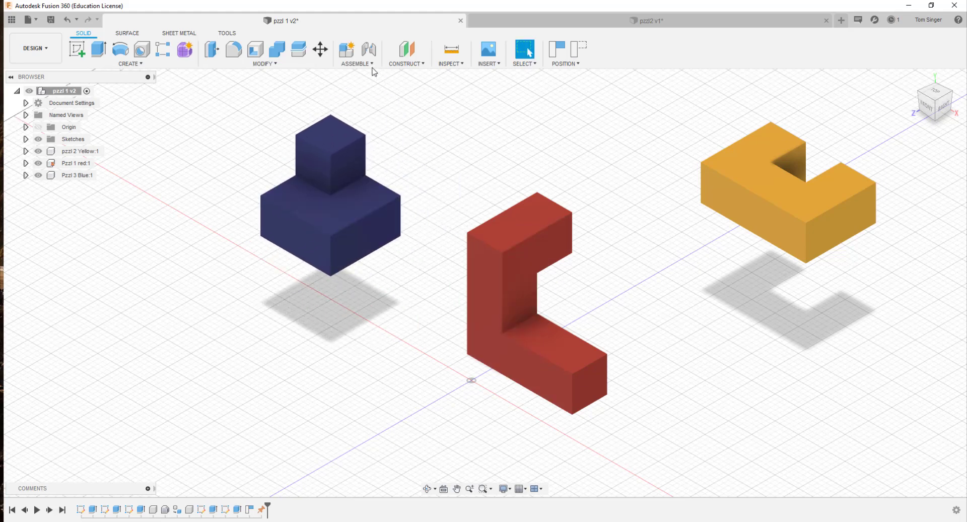
# Step: Start a joint, capturing the moved positions, from the blue piece's small-block base corner to the rear end of the red piece's inner corner
pyautogui.click(357, 63)
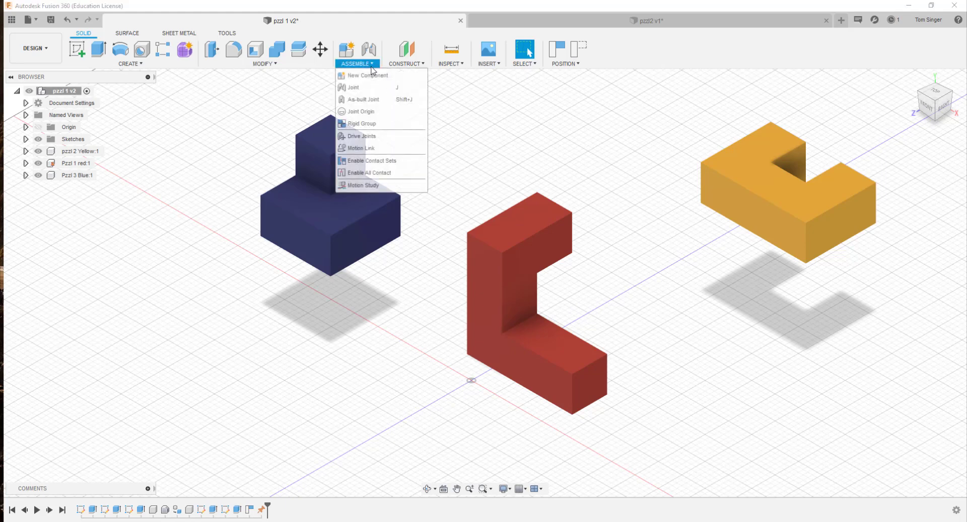
pyautogui.click(356, 88)
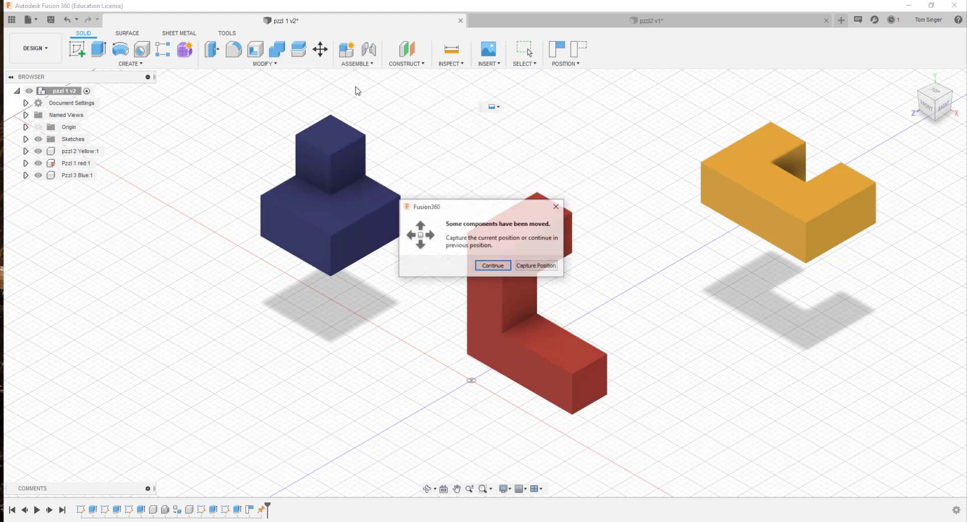
pyautogui.click(543, 265)
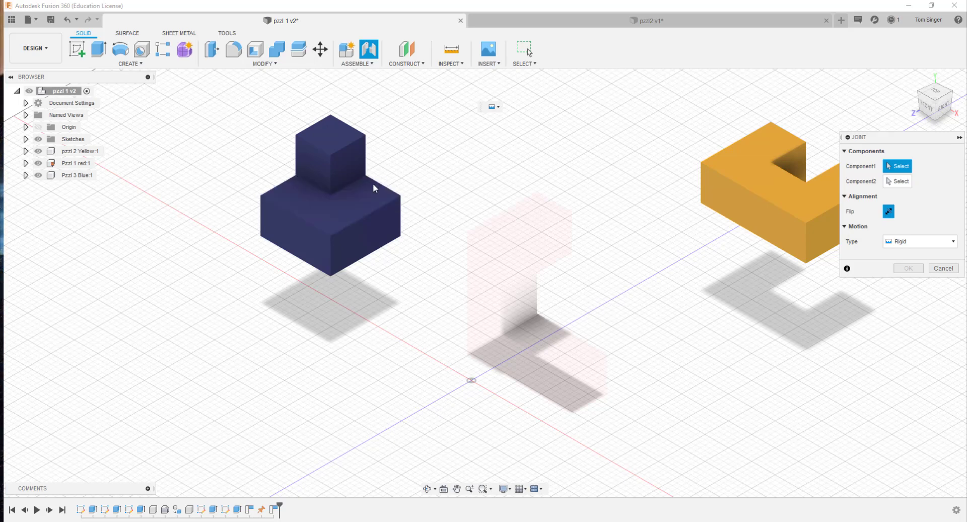
pyautogui.click(328, 200)
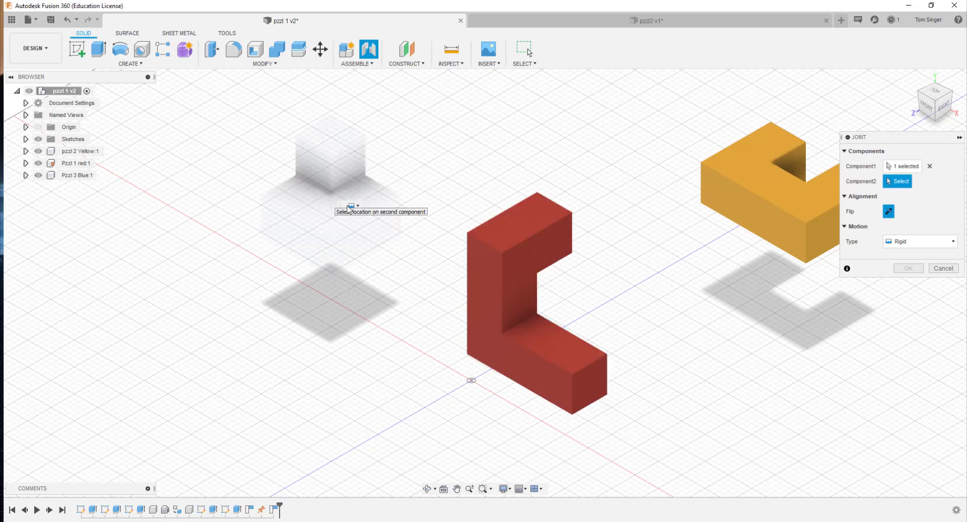
pyautogui.click(540, 313)
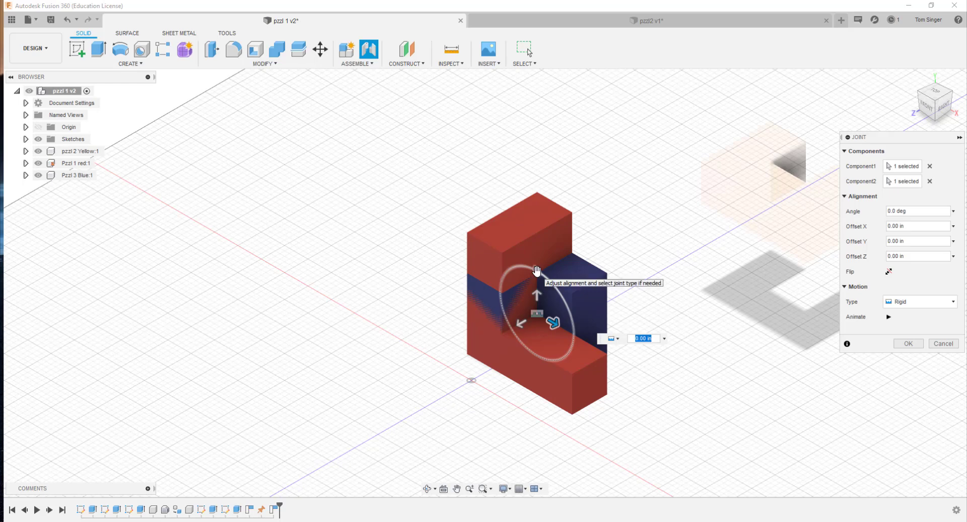
# Step: Rotate the blue piece to a joint angle of -90 degrees and complete the rigid joint with the red piece
pyautogui.moveTo(536, 271); pyautogui.dragTo(584, 342)
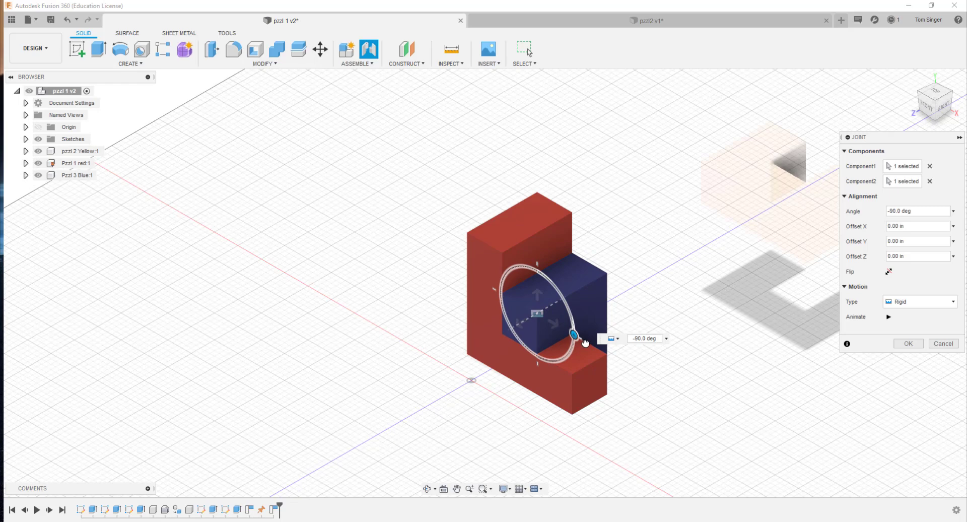
pyautogui.moveTo(585, 343); pyautogui.dragTo(584, 340)
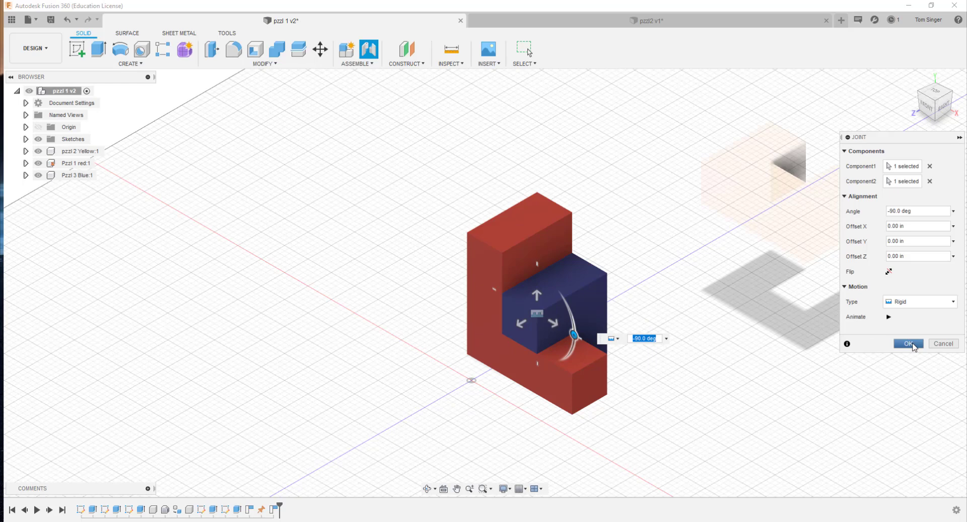
pyautogui.click(911, 344)
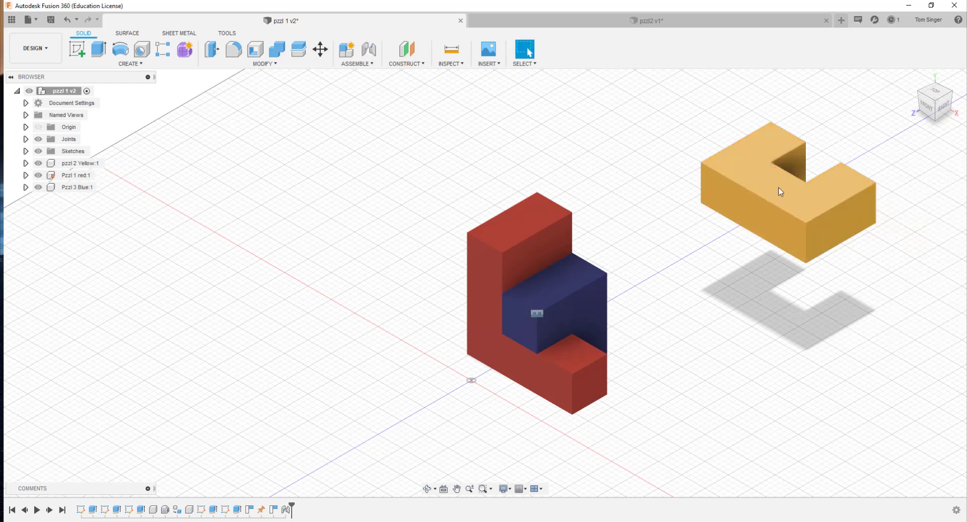
# Step: Move the yellow piece closer to the red and blue pieces and start a joint, capturing its current position
pyautogui.moveTo(778, 187); pyautogui.dragTo(785, 251)
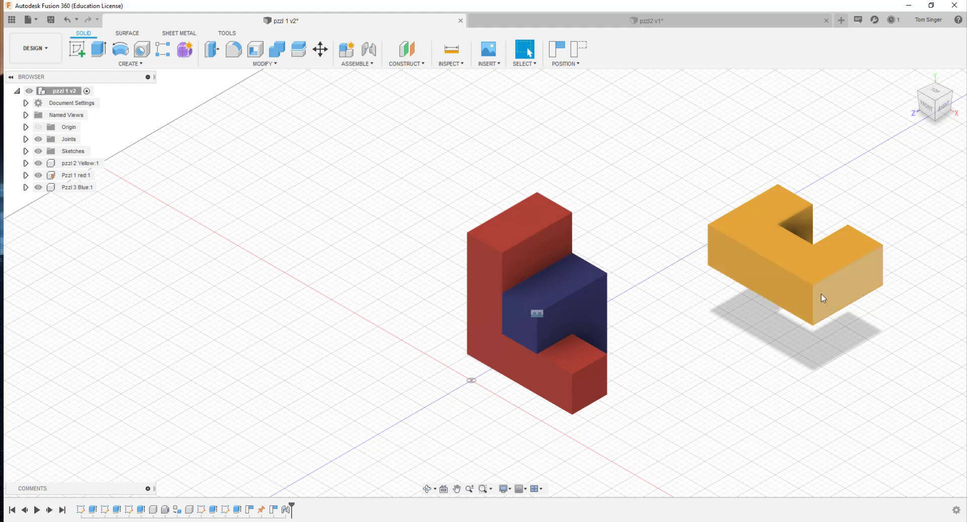
pyautogui.moveTo(820, 293); pyautogui.dragTo(792, 312)
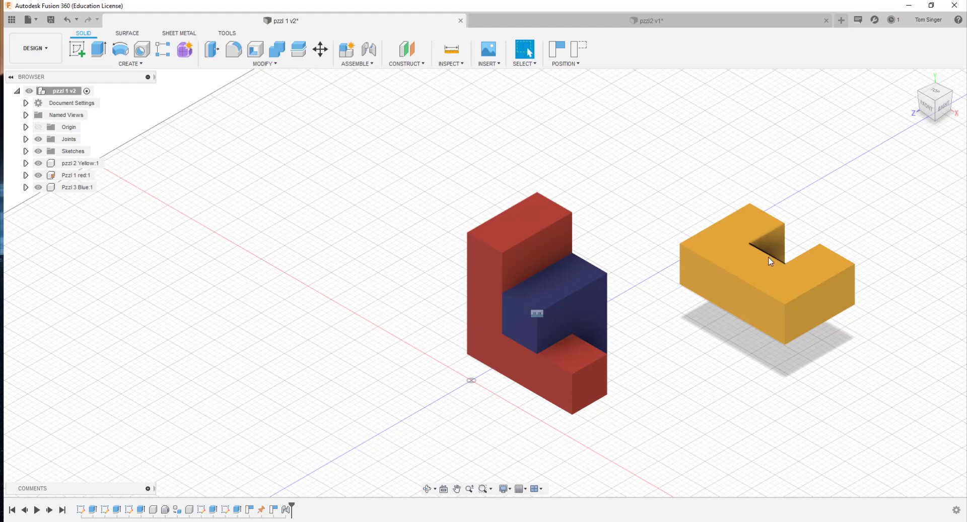
pyautogui.click(347, 64)
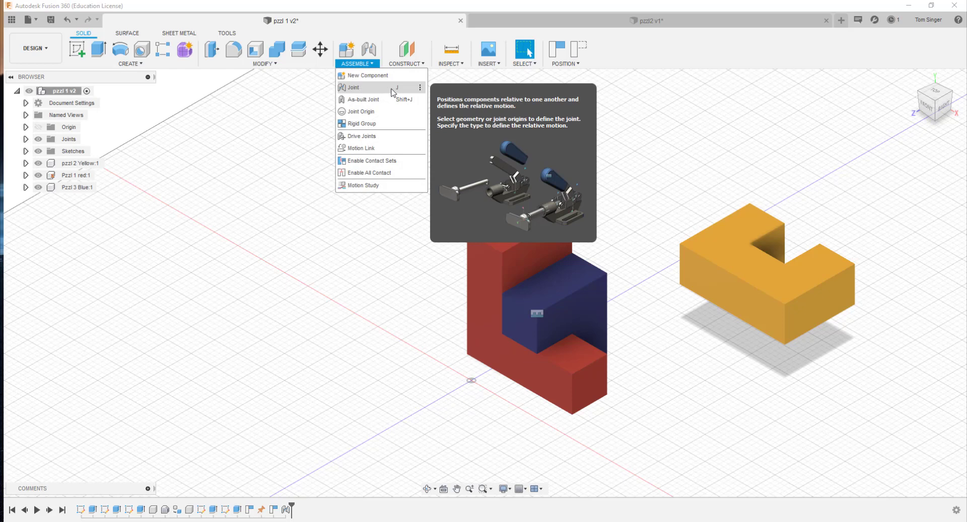
pyautogui.click(391, 91)
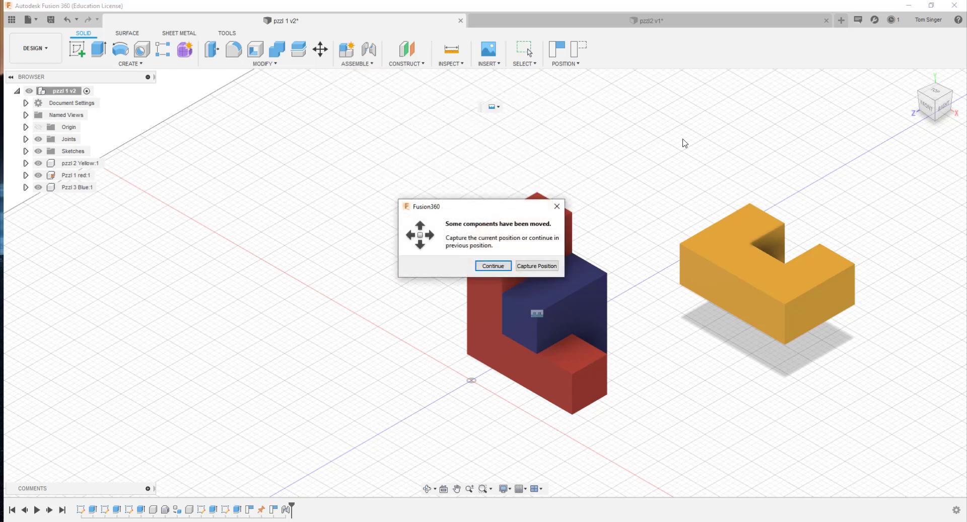
pyautogui.click(537, 266)
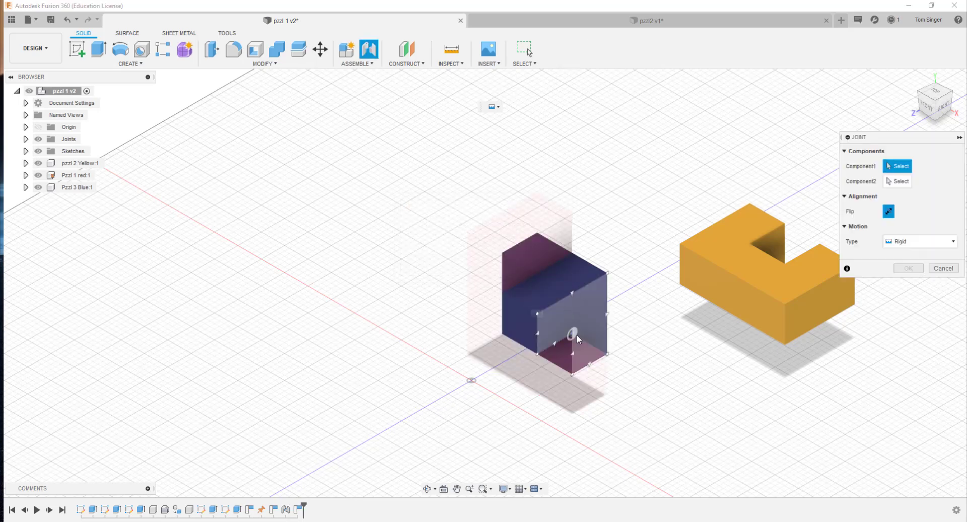
# Step: Join the midpoint of the yellow notch's upper inner edge to the midpoint of the upper end edge on the red piece's lower arm
pyautogui.click(948, 94)
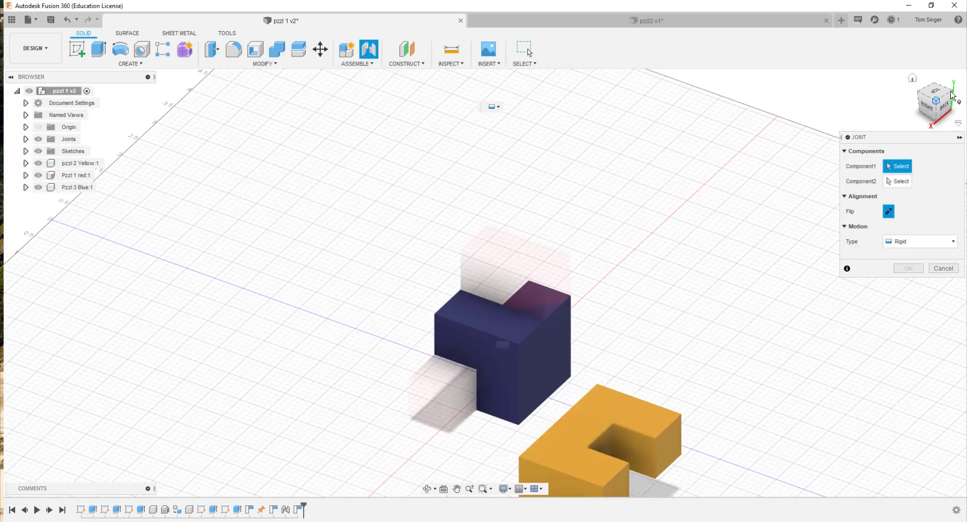
pyautogui.scroll(-3, 660, 217)
pyautogui.moveTo(660, 217); pyautogui.dragTo(607, 158, button='middle')
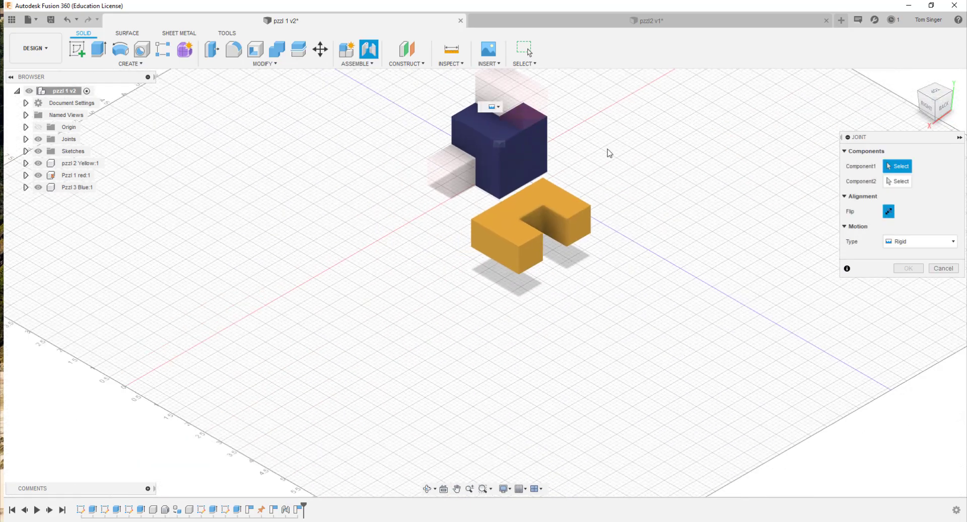
pyautogui.scroll(4, 516, 252)
pyautogui.scroll(3, 515, 252)
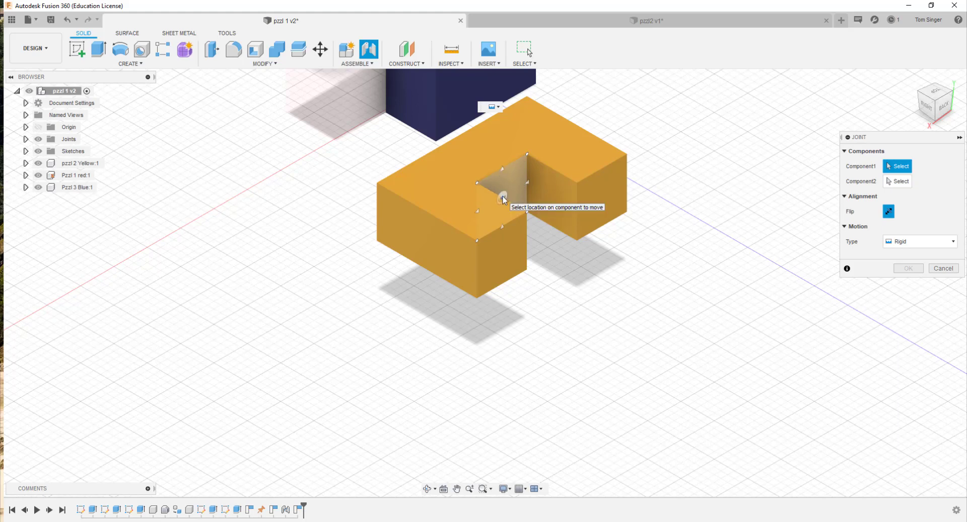
pyautogui.click(501, 172)
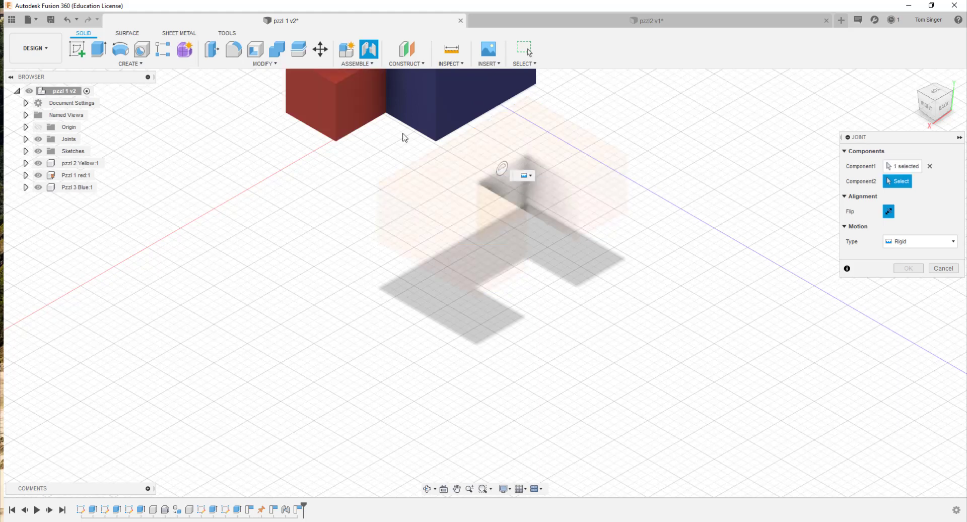
pyautogui.moveTo(302, 186); pyautogui.dragTo(406, 367, button='middle')
pyautogui.scroll(-3, 399, 351)
pyautogui.scroll(5, 430, 357)
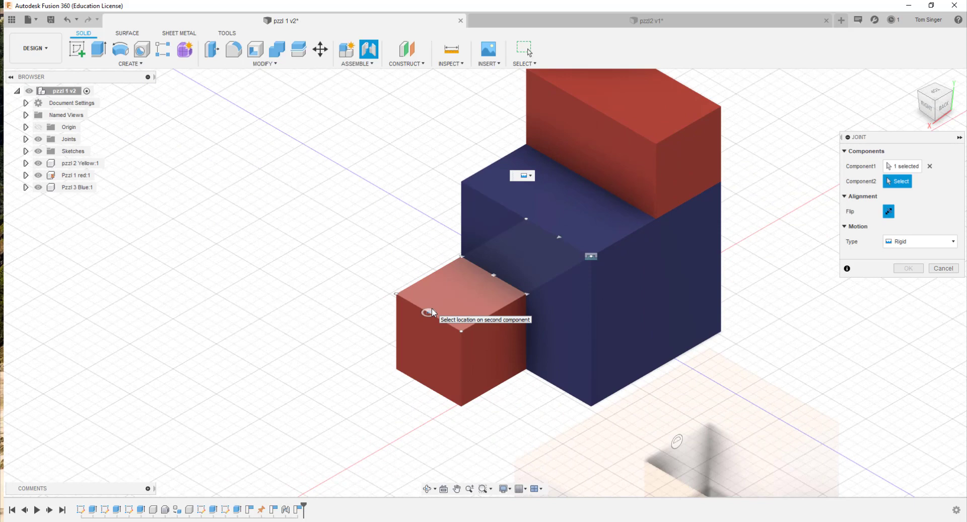
pyautogui.click(431, 308)
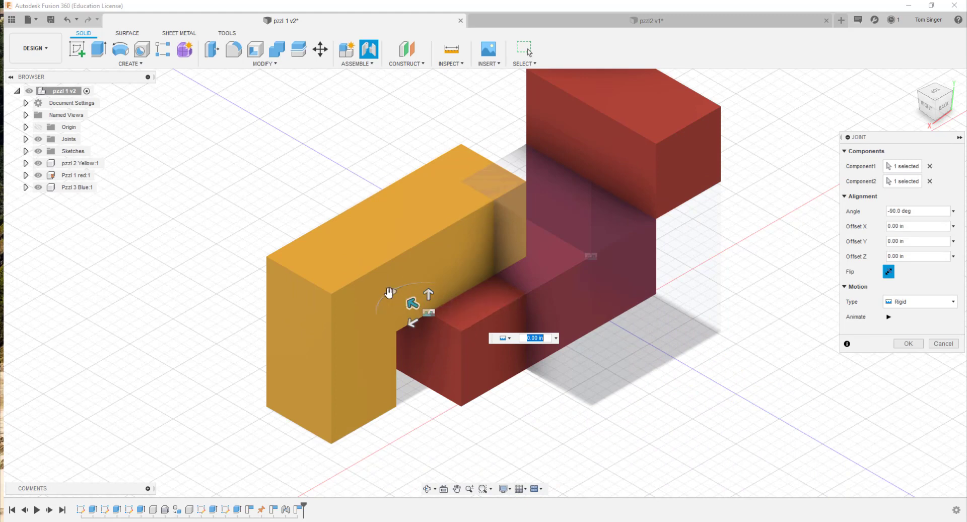
# Step: Rotate the yellow piece to a joint angle of -180 degrees and try the flipped alignment before restoring it
pyautogui.moveTo(390, 291); pyautogui.dragTo(463, 293)
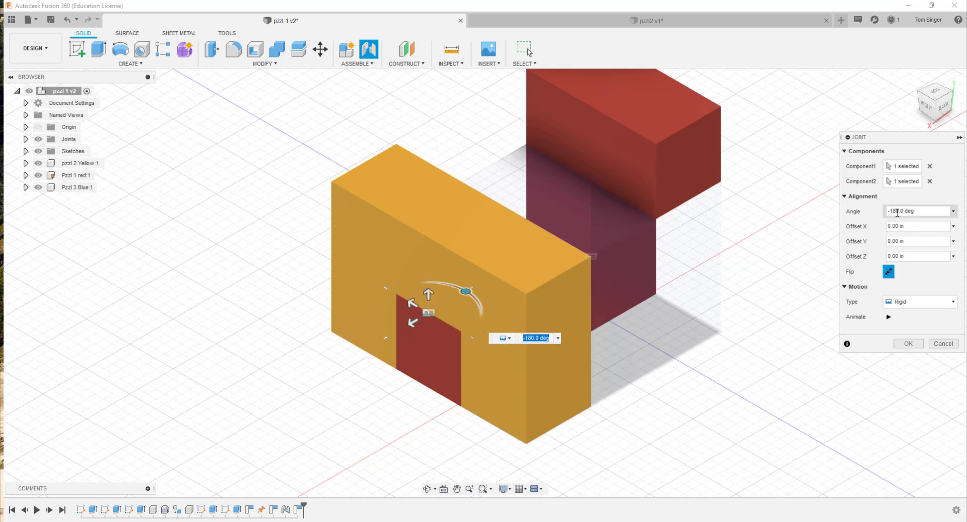
pyautogui.click(889, 272)
pyautogui.click(889, 272)
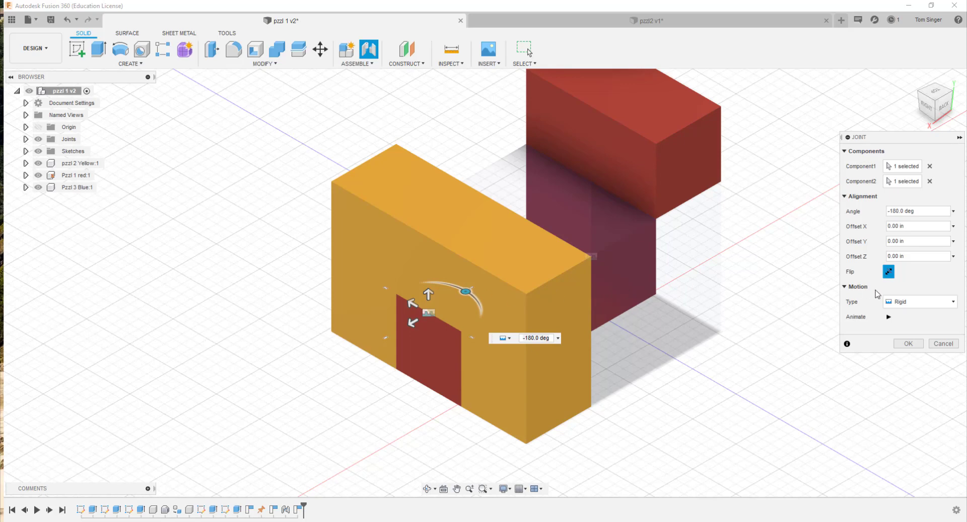
# Step: Preview the Revolute, Slider, Cylindrical, Pin-slot, Planar and Ball motion types on the yellow piece's joint
pyautogui.click(919, 302)
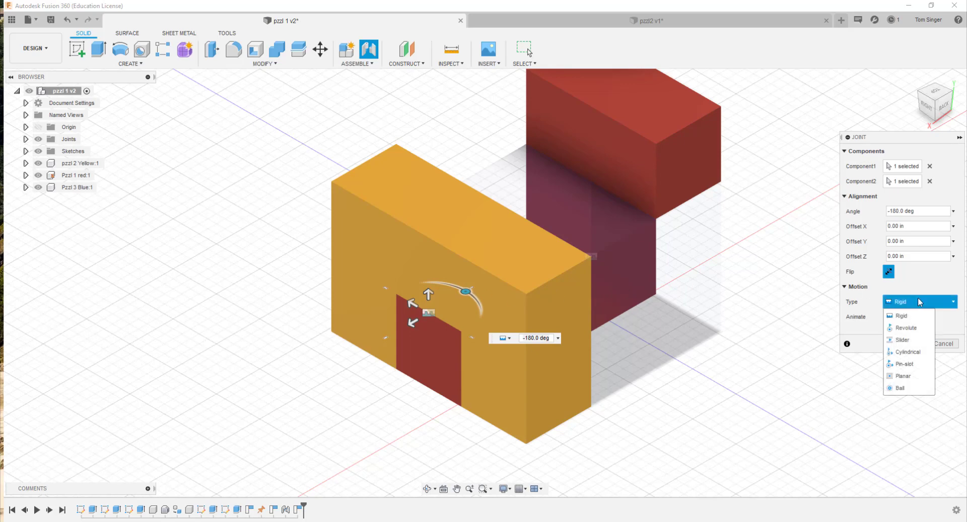
pyautogui.click(906, 327)
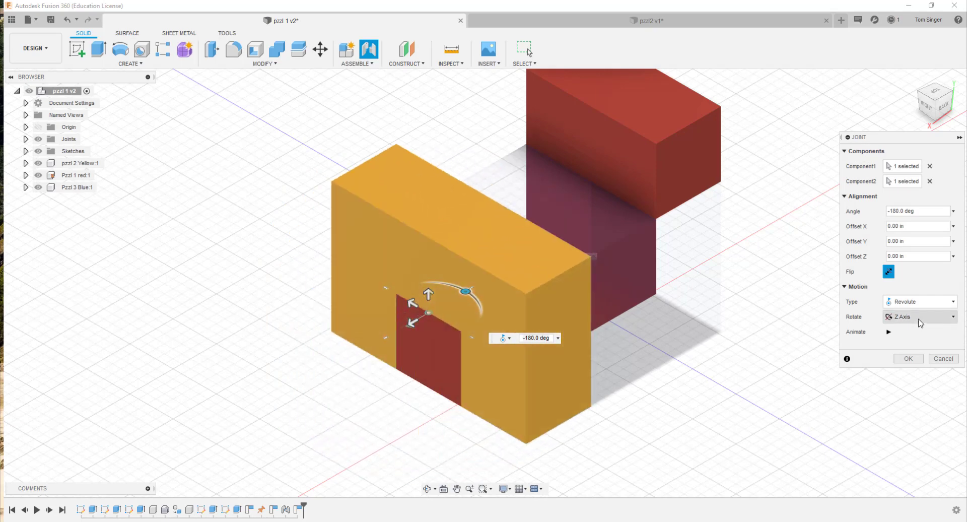
pyautogui.click(919, 301)
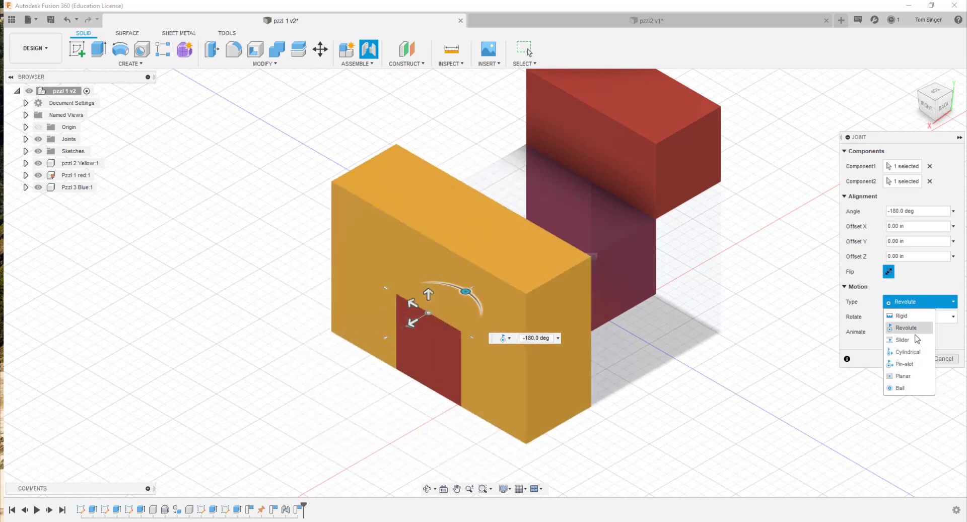
pyautogui.click(914, 342)
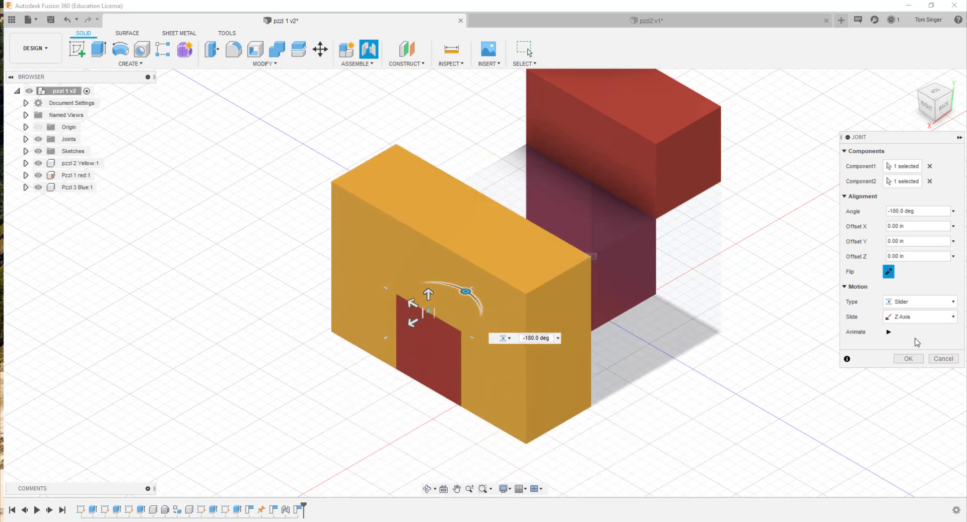
pyautogui.click(913, 304)
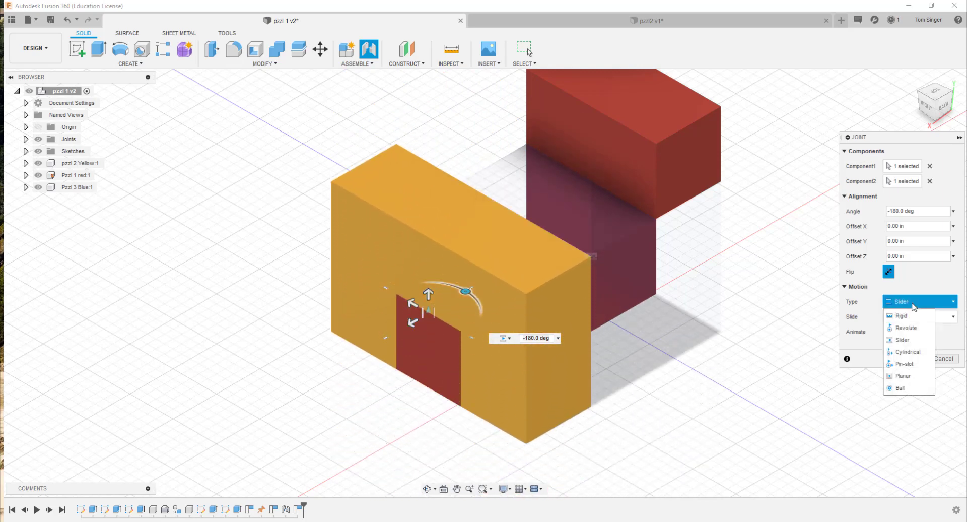
pyautogui.click(910, 352)
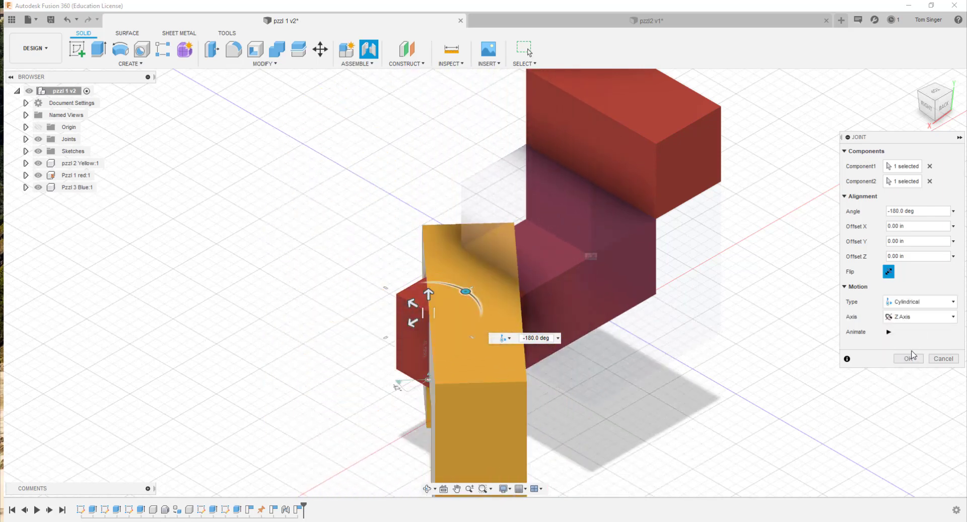
pyautogui.click(918, 302)
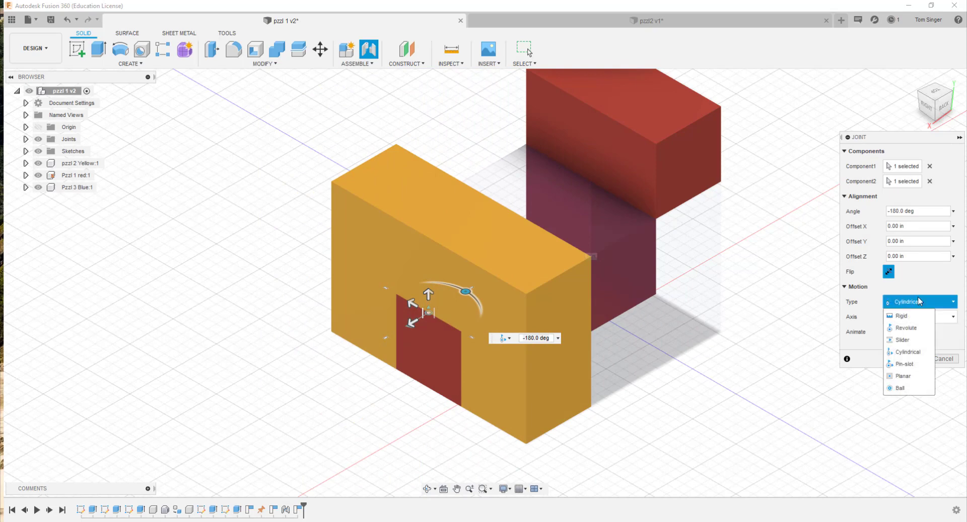
pyautogui.click(905, 363)
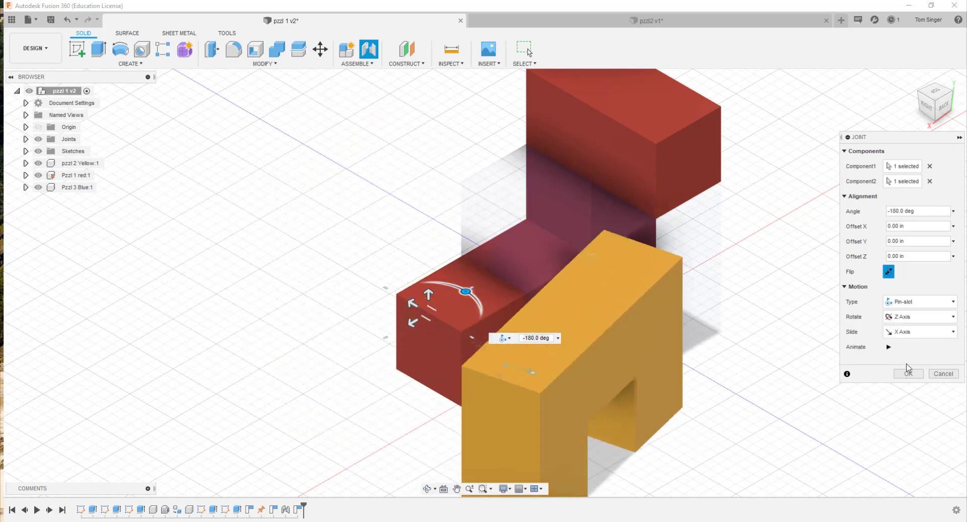
pyautogui.click(913, 301)
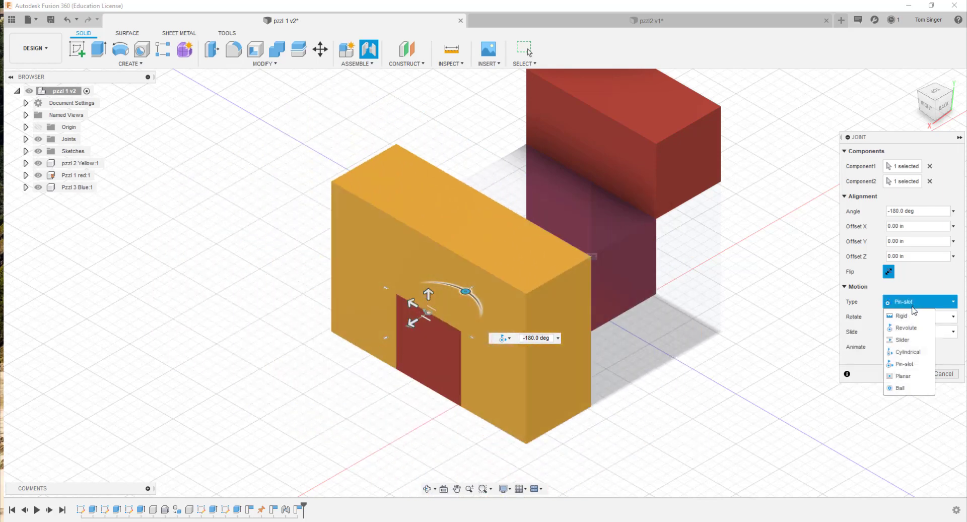
pyautogui.click(913, 376)
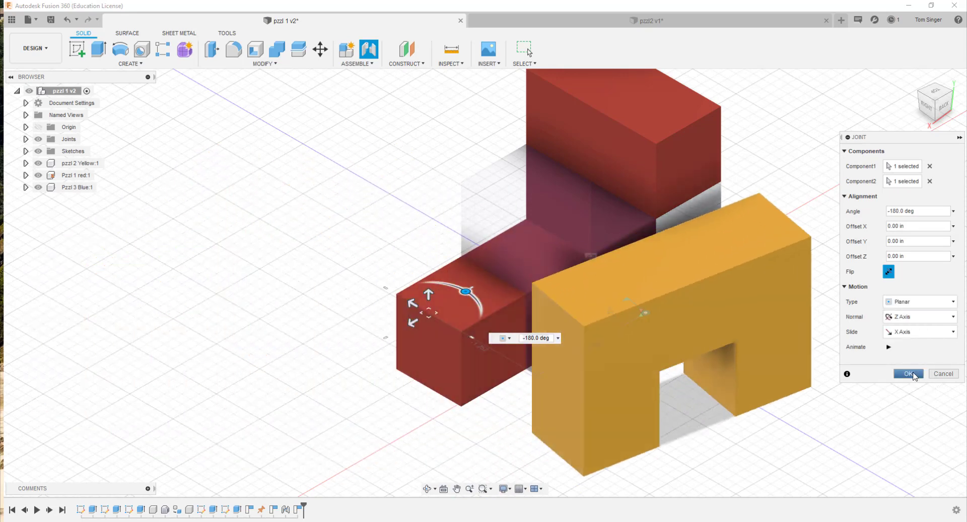
pyautogui.click(922, 302)
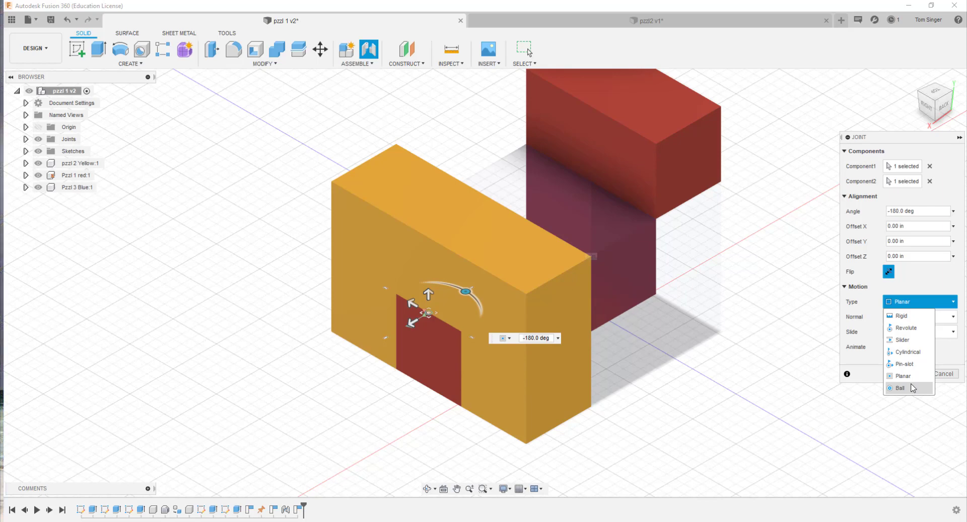
pyautogui.click(900, 388)
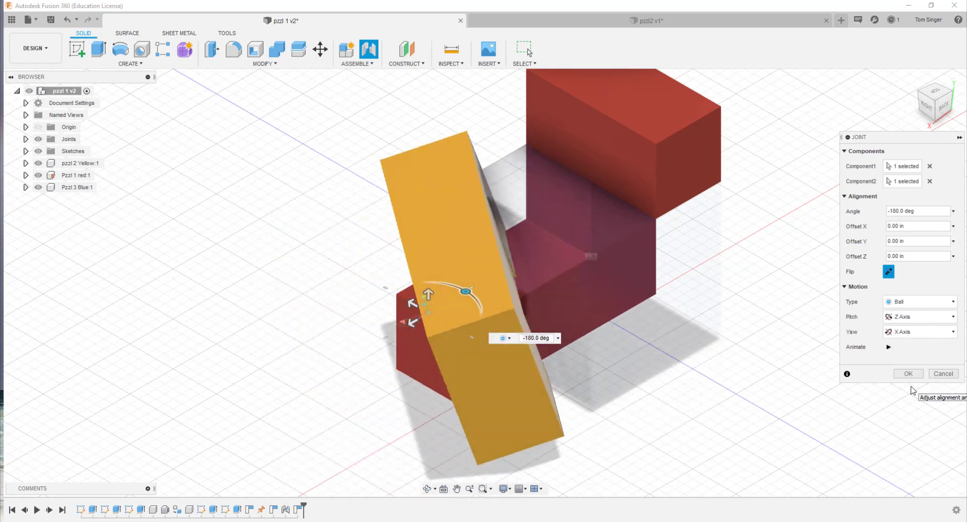
# Step: Set the yellow piece's joint motion type to Rigid and complete the joint with the red piece
pyautogui.click(906, 301)
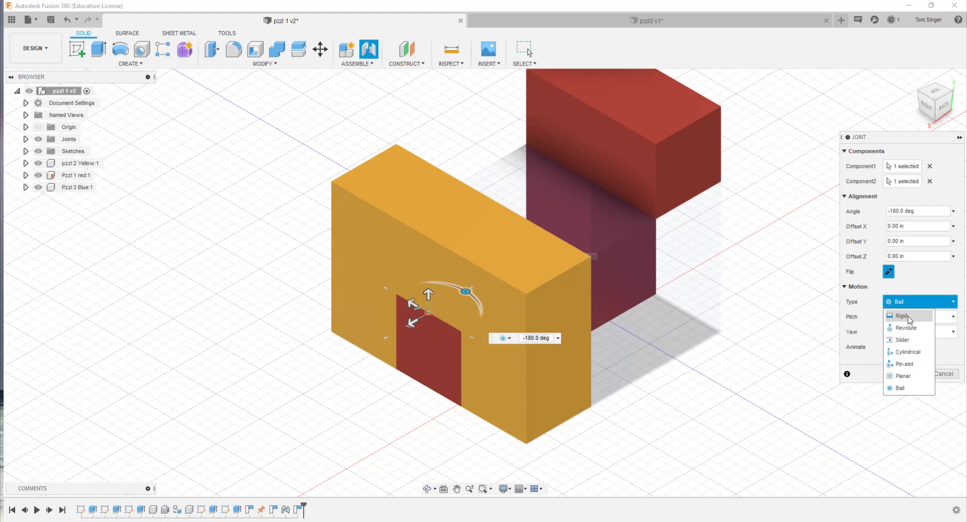
pyautogui.click(903, 316)
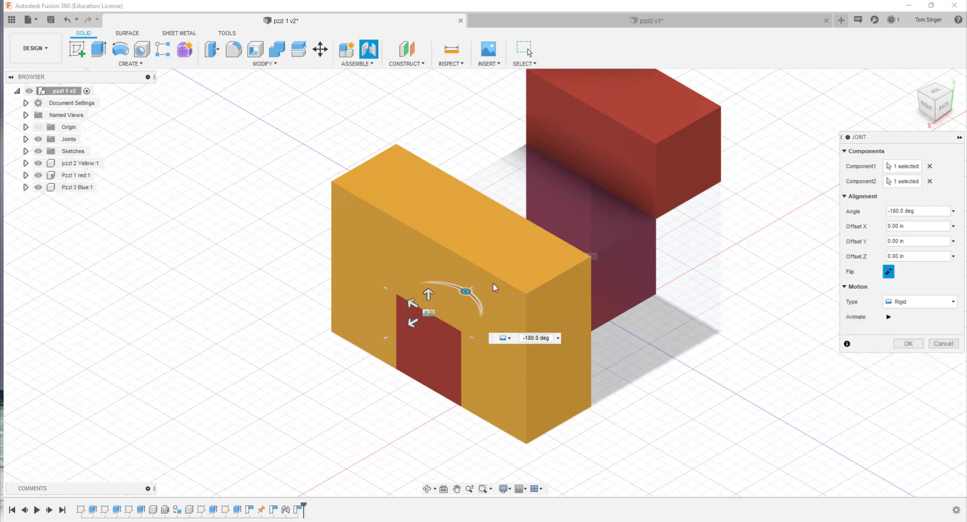
pyautogui.click(909, 344)
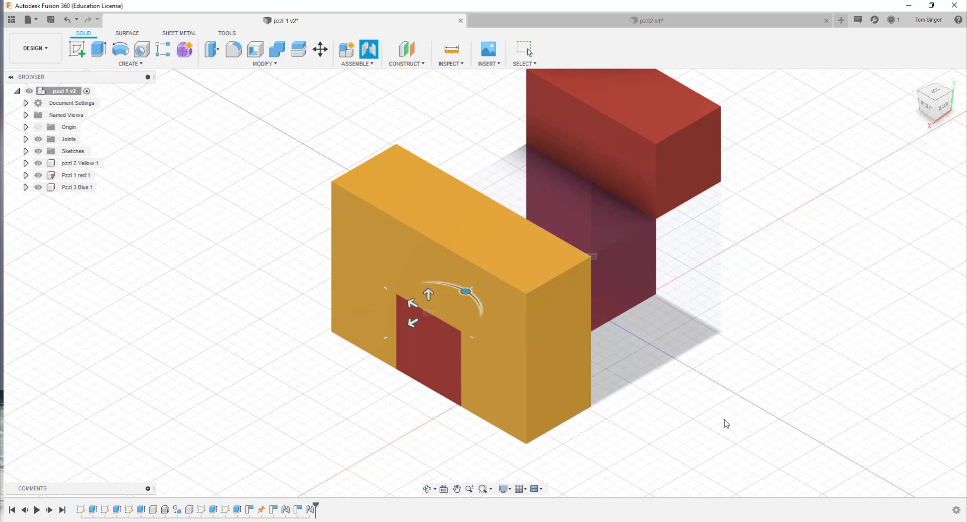